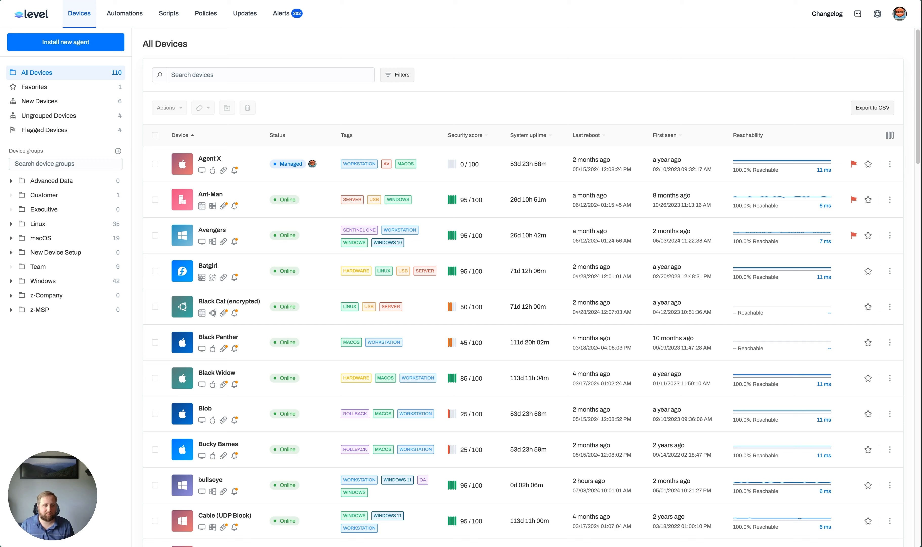
# Create a new automation named "Maintenance - Reboot Tonight".
pyautogui.click(126, 21)
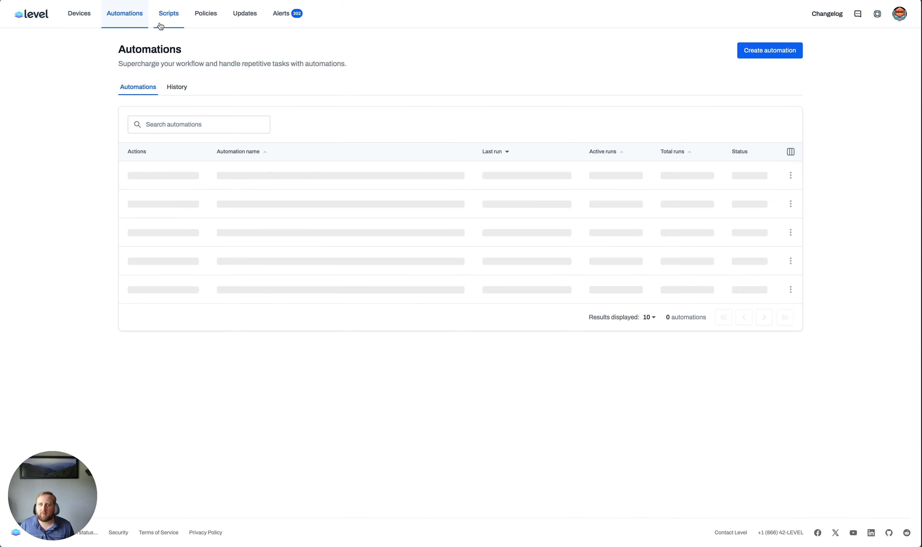
pyautogui.click(760, 55)
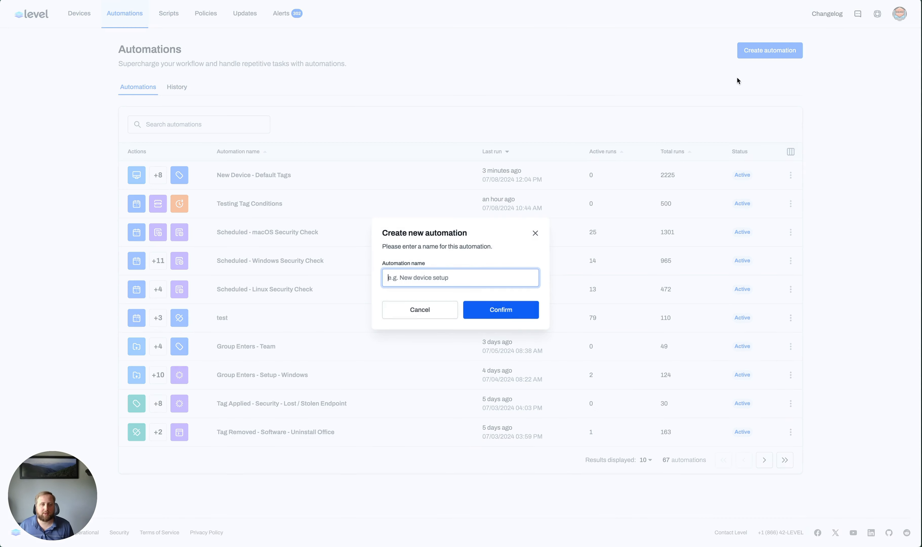
pyautogui.write('Mainant')
pyautogui.press('BackSpace')
pyautogui.press('BackSpace')
pyautogui.press('BackSpace')
pyautogui.write('tenance - Reboot Tonight')
pyautogui.press('Return')
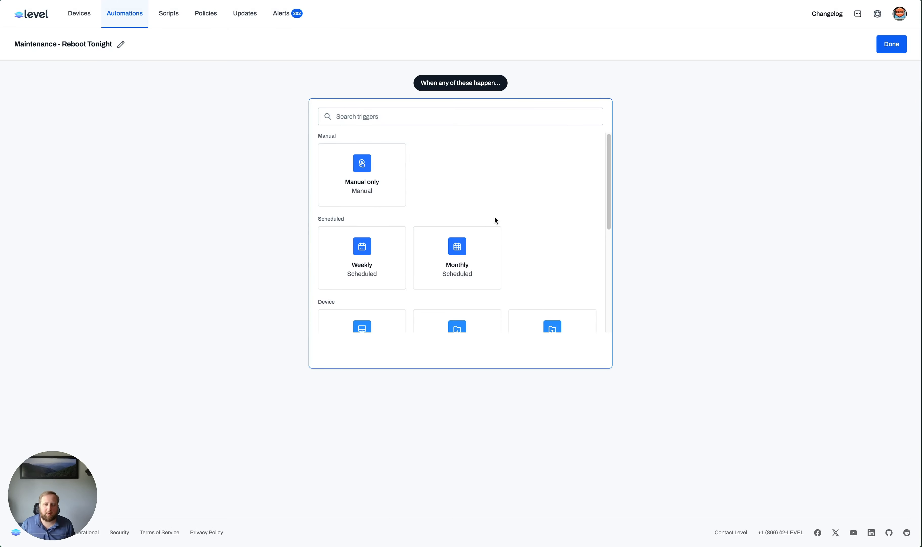
# Add a weekly scheduled trigger and extend its schedule to six day rows.
pyautogui.click(378, 247)
pyautogui.click(379, 219)
pyautogui.click(375, 242)
pyautogui.click(374, 266)
pyautogui.click(374, 289)
pyautogui.click(374, 313)
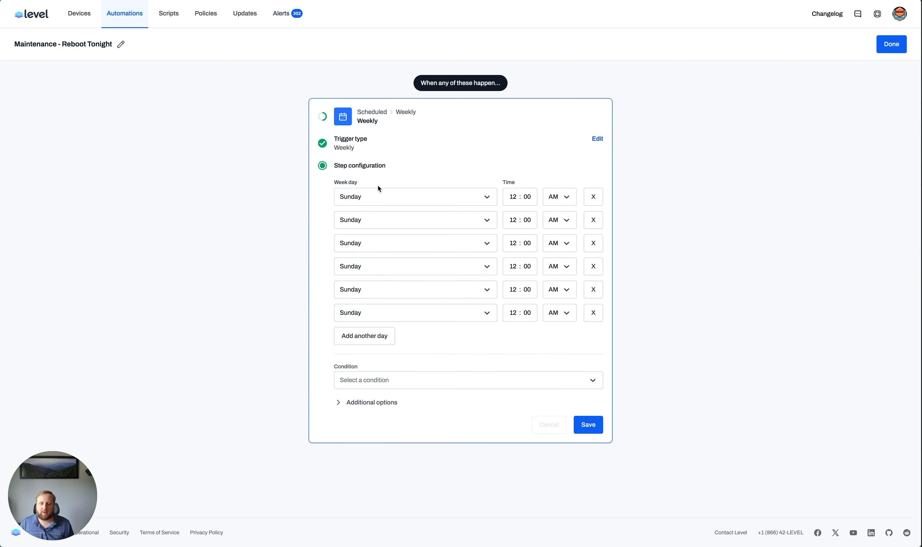
# Set the six schedule rows to Monday through Saturday and add a seventh row for Sunday.
pyautogui.click(377, 198)
pyautogui.click(374, 232)
pyautogui.click(374, 219)
pyautogui.click(377, 277)
pyautogui.click(371, 243)
pyautogui.click(376, 318)
pyautogui.click(376, 267)
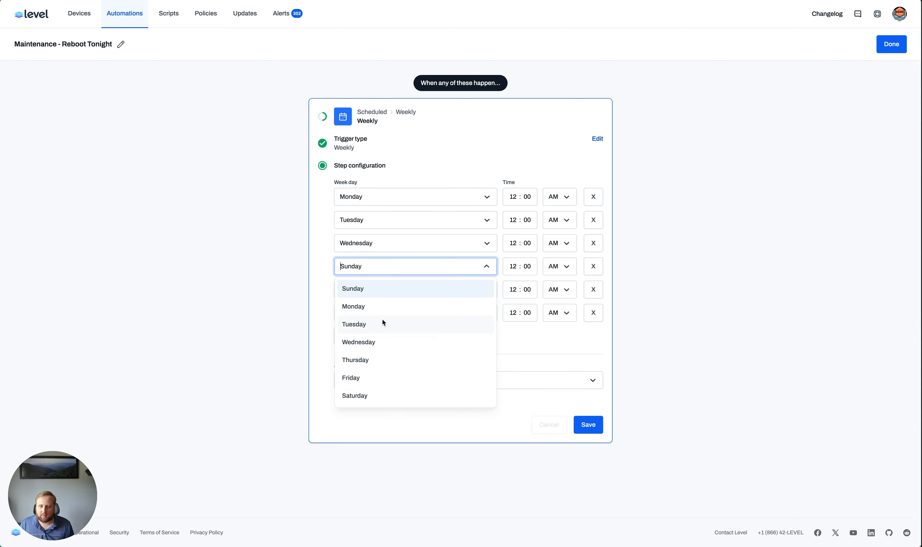
pyautogui.click(374, 360)
pyautogui.click(372, 291)
pyautogui.click(372, 397)
pyautogui.click(378, 313)
pyautogui.click(374, 436)
pyautogui.click(353, 337)
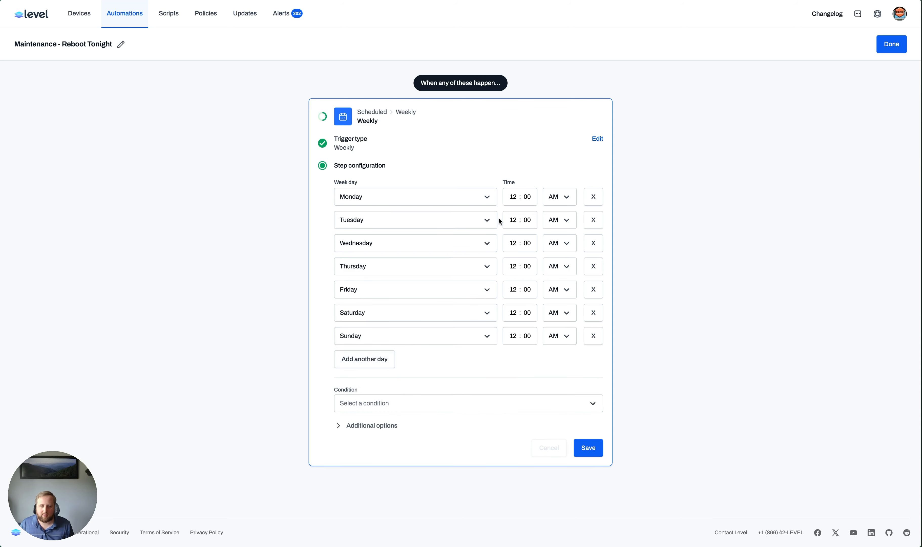
# Set the hour to 10 for all seven days in the weekly schedule.
pyautogui.click(515, 196)
pyautogui.write('10')
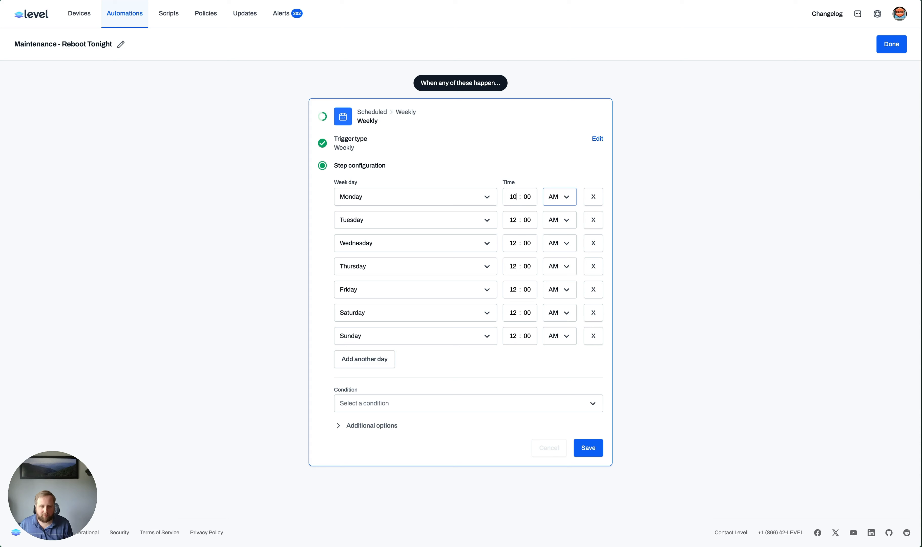
pyautogui.click(513, 220)
pyautogui.write('10')
pyautogui.click(514, 243)
pyautogui.write('10')
pyautogui.click(514, 265)
pyautogui.write('10')
pyautogui.click(516, 288)
pyautogui.write('10')
pyautogui.click(514, 312)
pyautogui.write('10')
pyautogui.click(514, 335)
pyautogui.write('10')
# Switch the time of every weekday row from Monday to Sunday to PM.
pyautogui.click(567, 194)
pyautogui.click(555, 237)
pyautogui.click(566, 220)
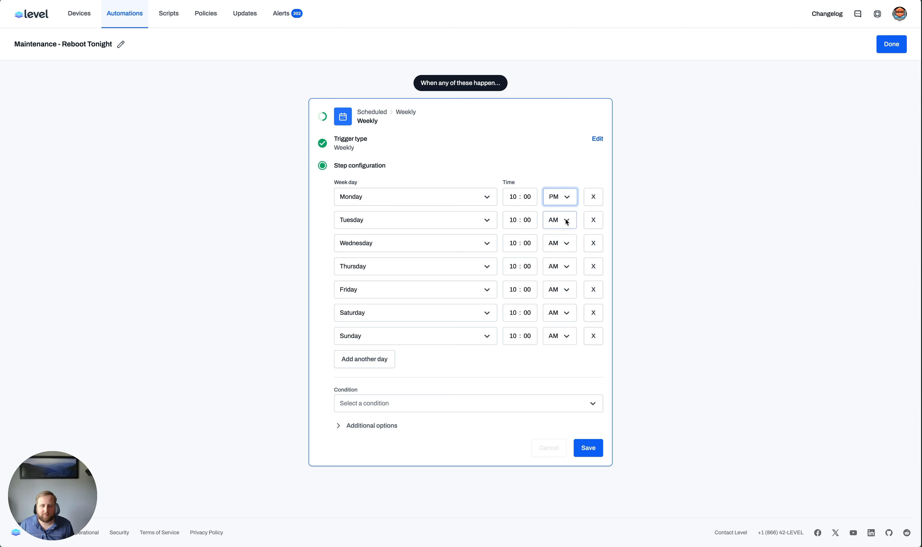
pyautogui.click(556, 260)
pyautogui.click(565, 244)
pyautogui.click(556, 283)
pyautogui.click(566, 266)
pyautogui.click(555, 306)
pyautogui.click(566, 289)
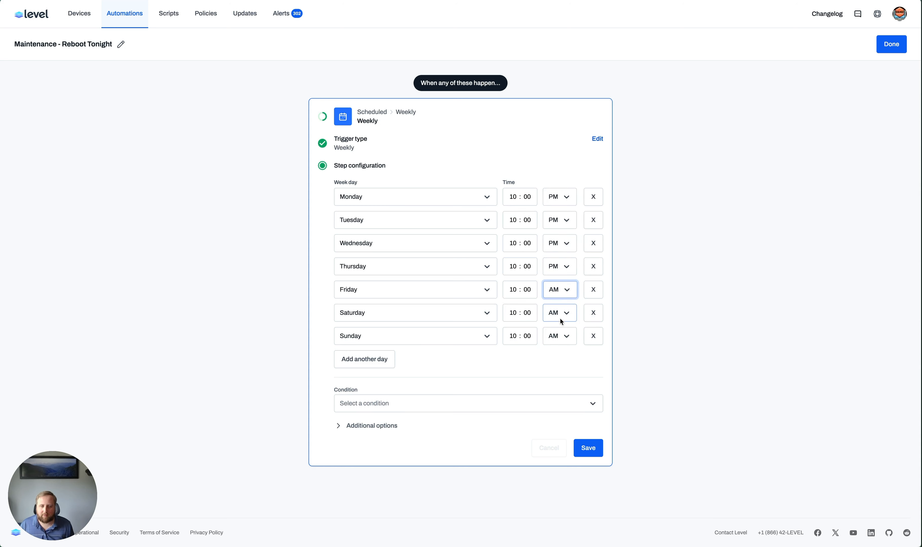
pyautogui.click(556, 329)
pyautogui.click(566, 312)
pyautogui.click(556, 352)
pyautogui.click(566, 336)
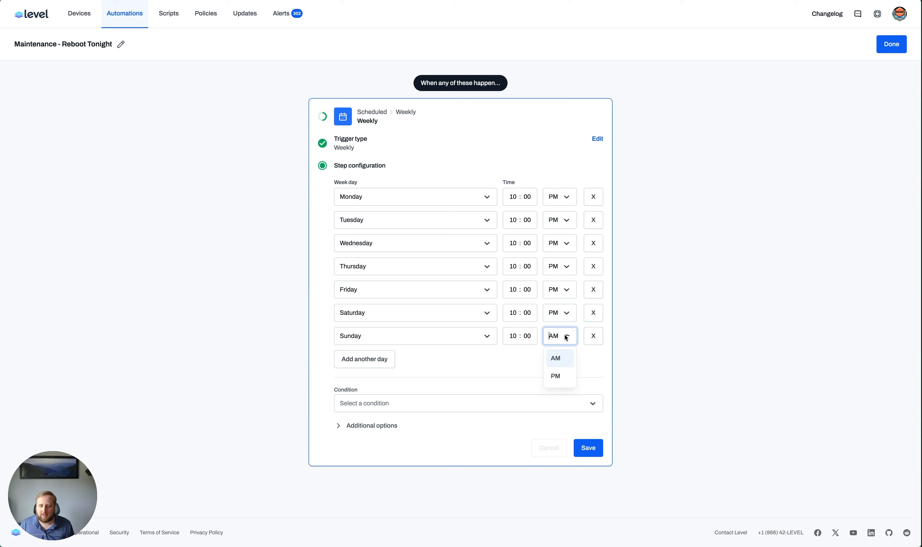
pyautogui.click(556, 374)
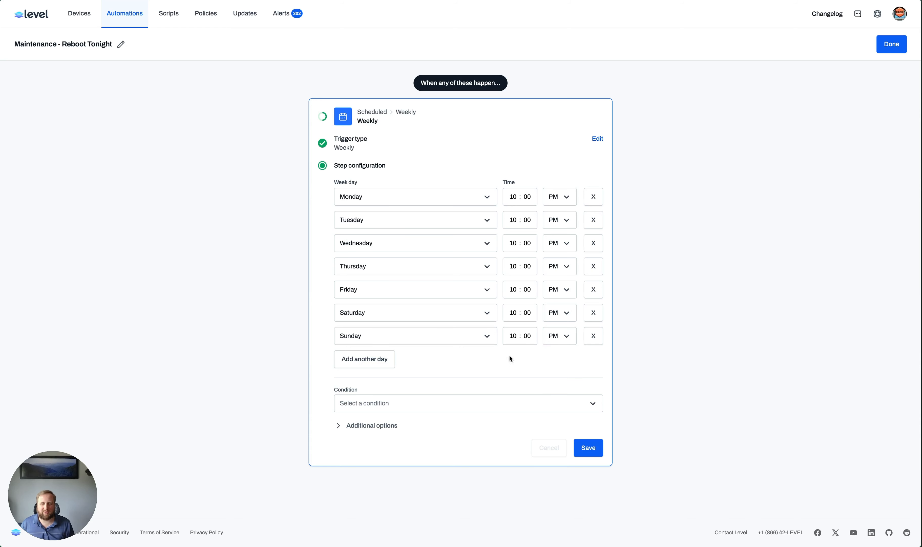
# Give the weekly trigger a Tag condition with the comparison type Equal to.
pyautogui.click(455, 401)
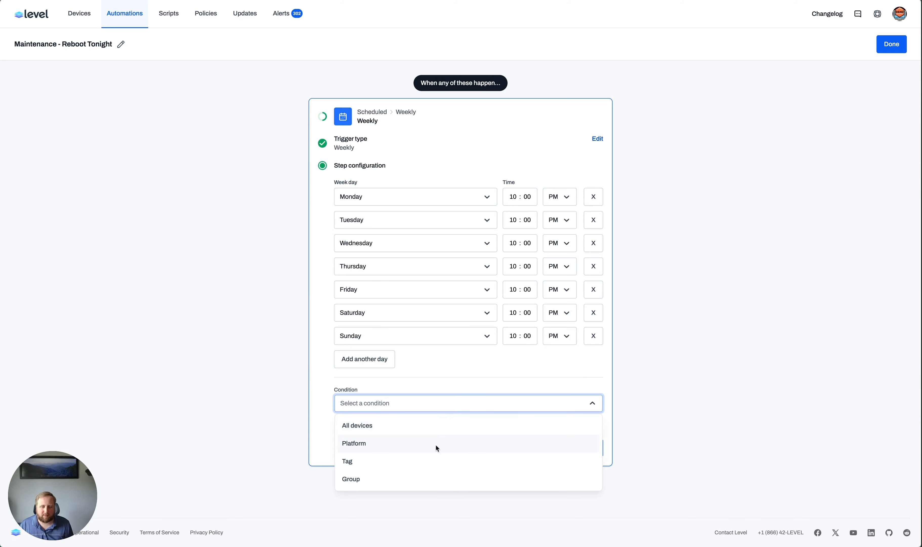
pyautogui.click(391, 455)
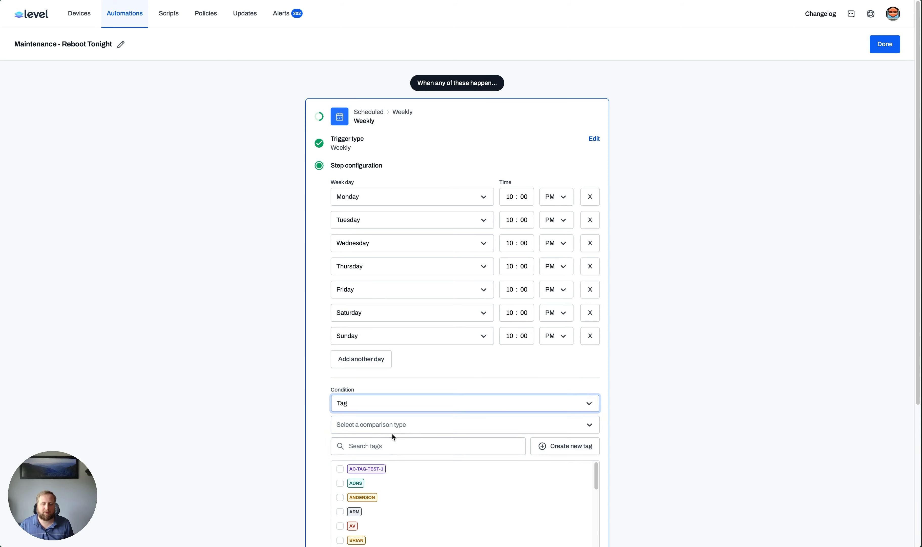
pyautogui.click(387, 424)
pyautogui.click(387, 445)
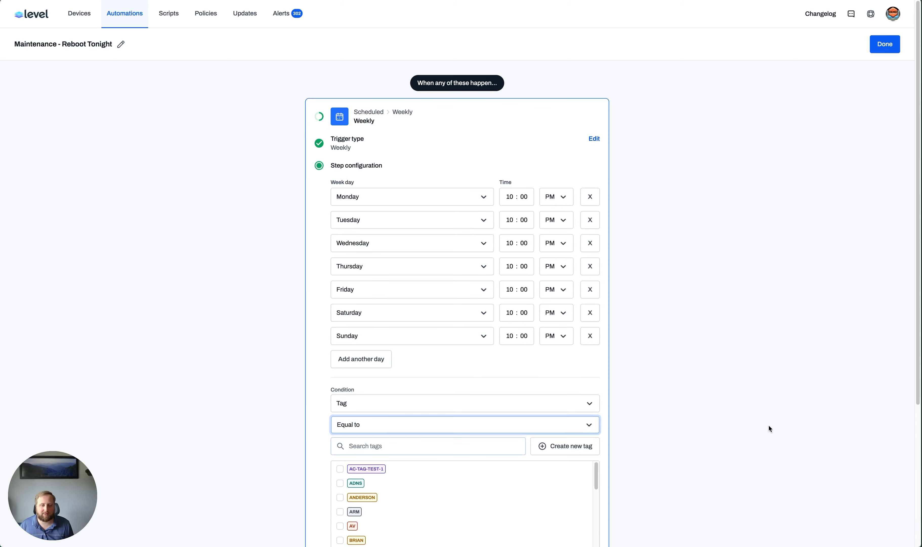
# Create a new pink tag named "Reboot Tonight" from the trigger's condition.
pyautogui.scroll(-5, 630, 414)
pyautogui.click(555, 258)
pyautogui.write('Reboot Tonight')
pyautogui.click(399, 296)
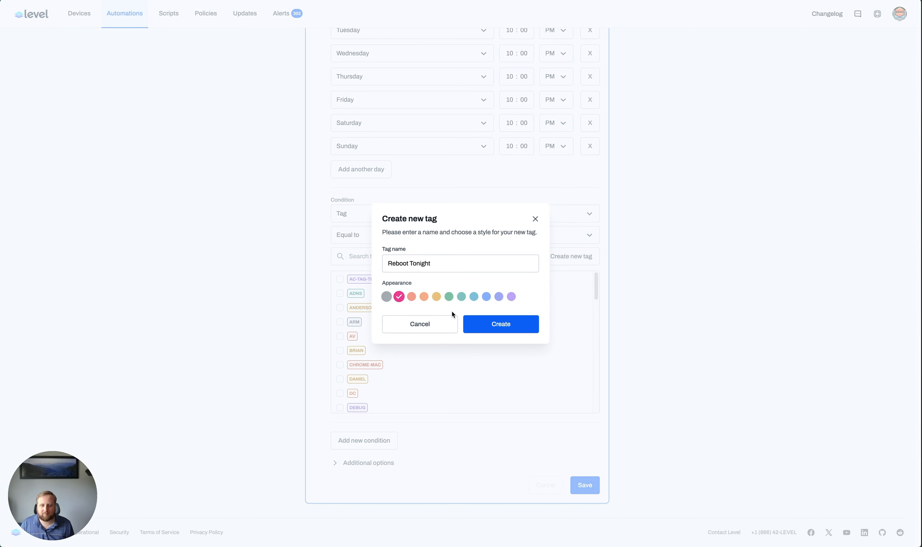
pyautogui.click(483, 318)
# Search the condition's tags for "reboot" and select the Reboot Tonight tag.
pyautogui.click(362, 255)
pyautogui.write('reboot')
pyautogui.click(340, 293)
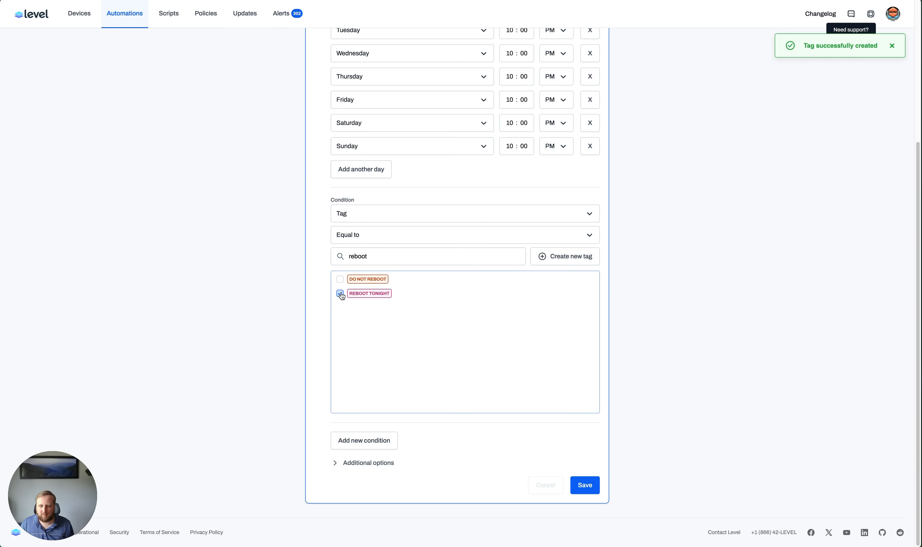
# Name the weekly trigger "Nightly Reboot" and save it.
pyautogui.click(343, 462)
pyautogui.click(399, 486)
pyautogui.write('Nightly Reboot')
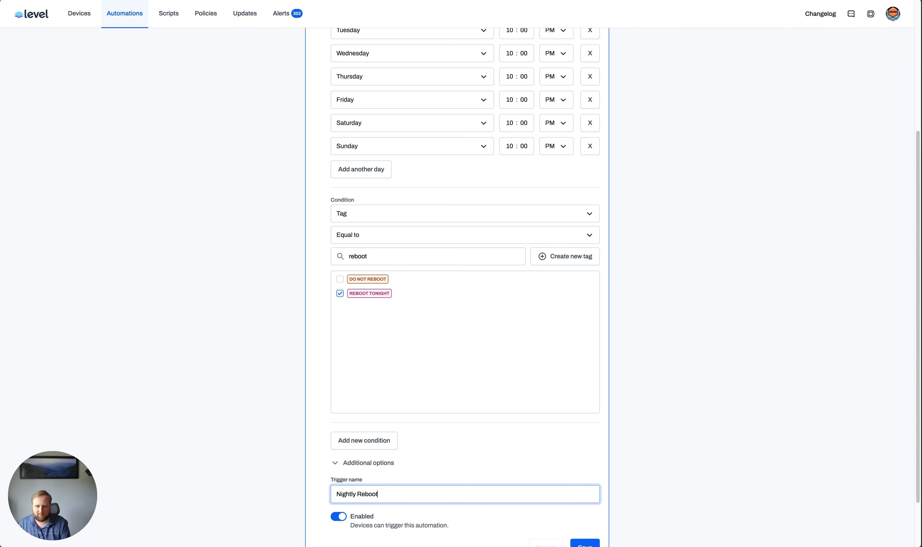
pyautogui.press('Return')
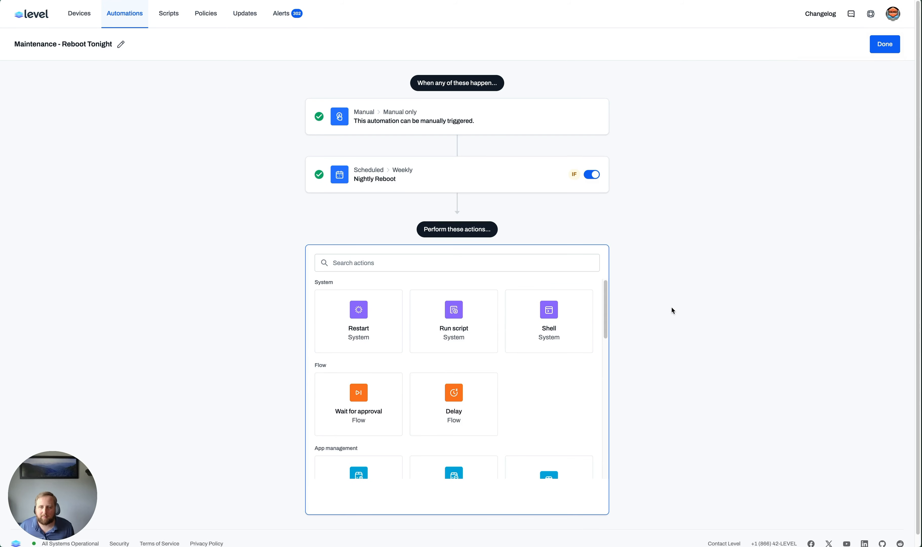
# Reopen the Nightly Reboot trigger and review its daily schedule and selected condition tag.
pyautogui.click(492, 179)
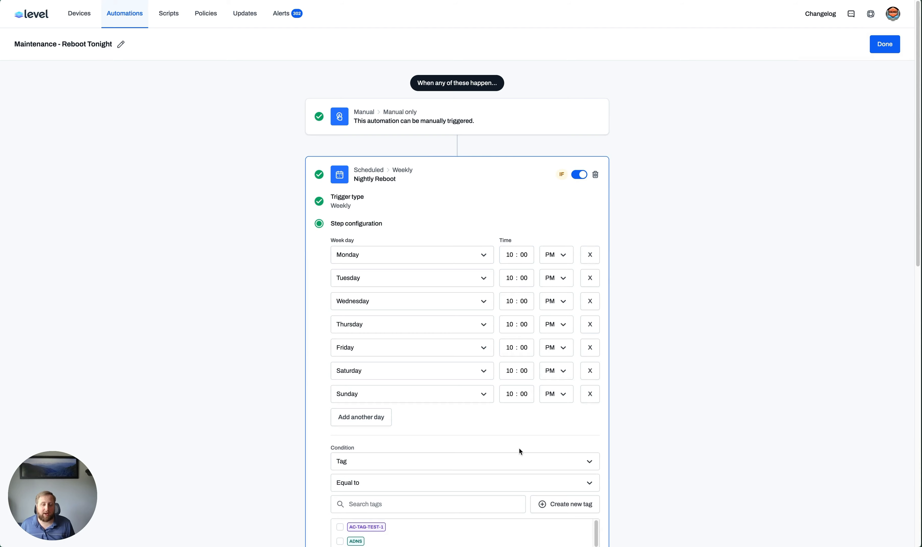
pyautogui.scroll(-7, 746, 368)
pyautogui.scroll(-10, 469, 325)
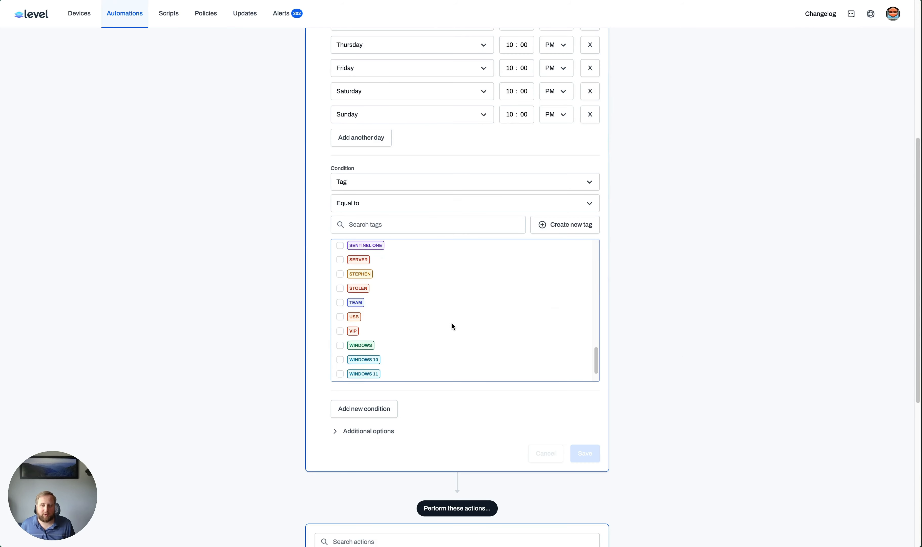
pyautogui.scroll(2, 452, 323)
pyautogui.scroll(5, 666, 369)
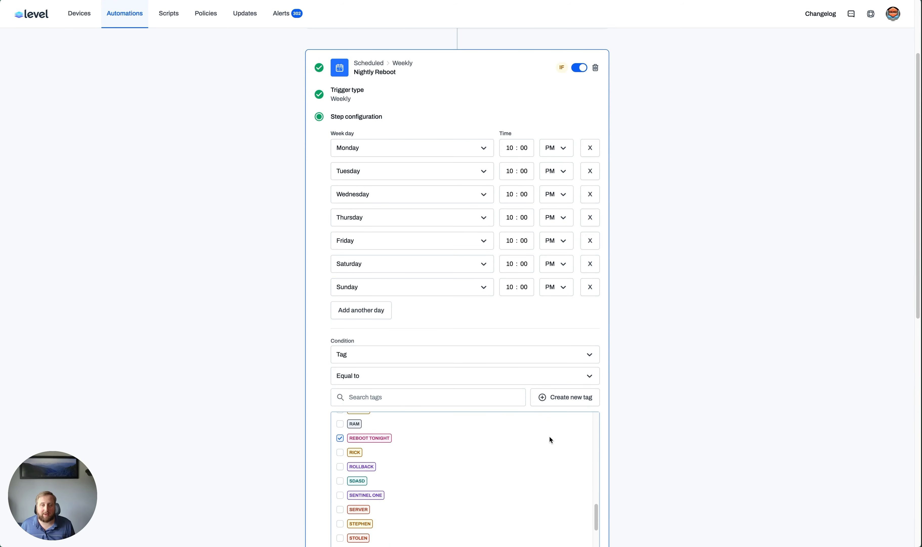
pyautogui.scroll(-3, 551, 437)
pyautogui.scroll(-10, 721, 420)
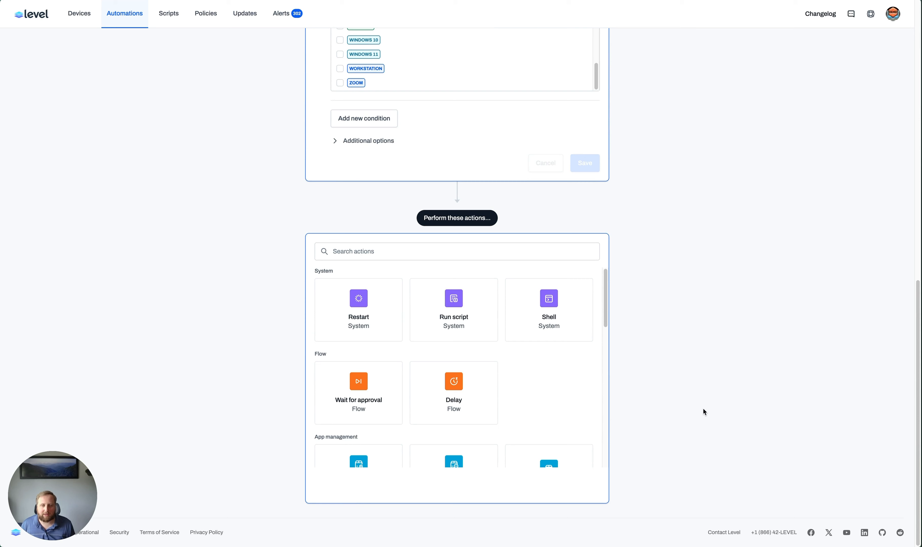
# Add a System Restart action to the automation and save it.
pyautogui.click(379, 314)
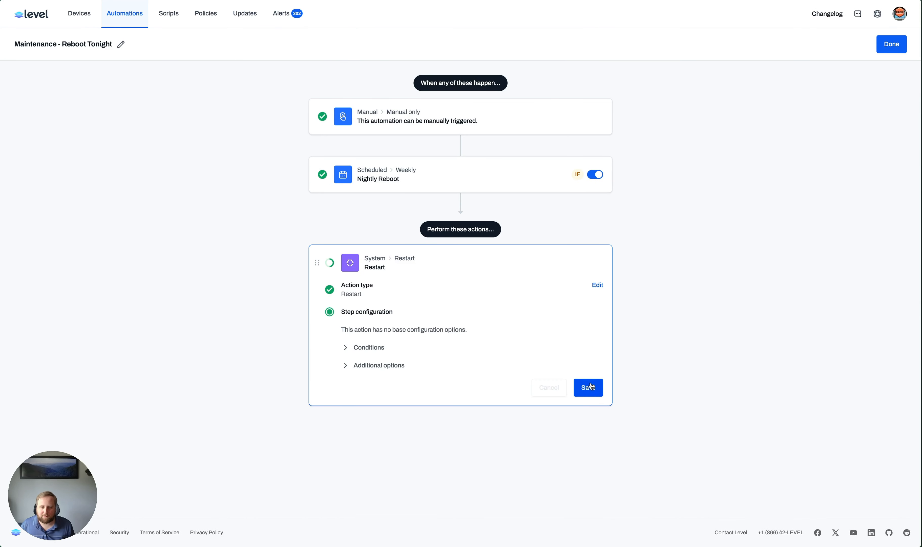
pyautogui.click(591, 386)
# Add a Remove tags action after Restart and select the Reboot Tonight tag for removal.
pyautogui.click(460, 339)
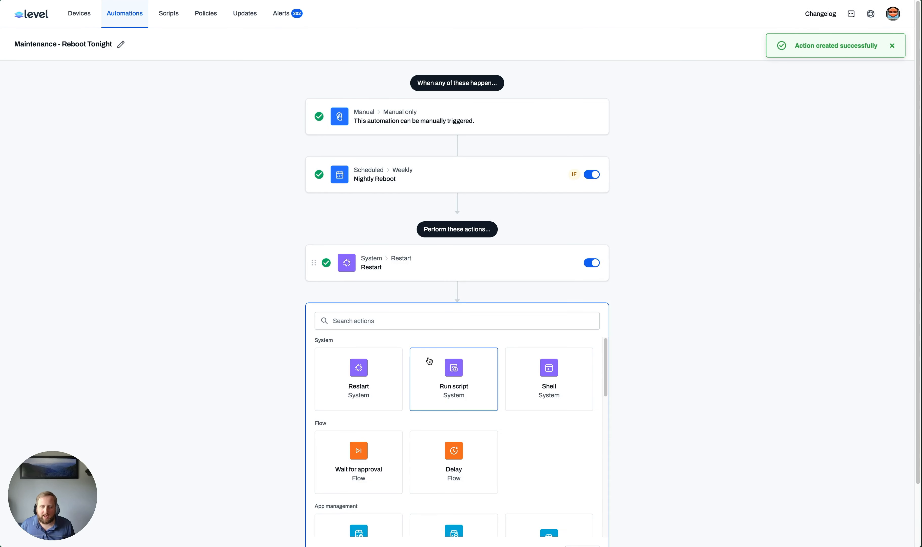
pyautogui.scroll(-10, 446, 371)
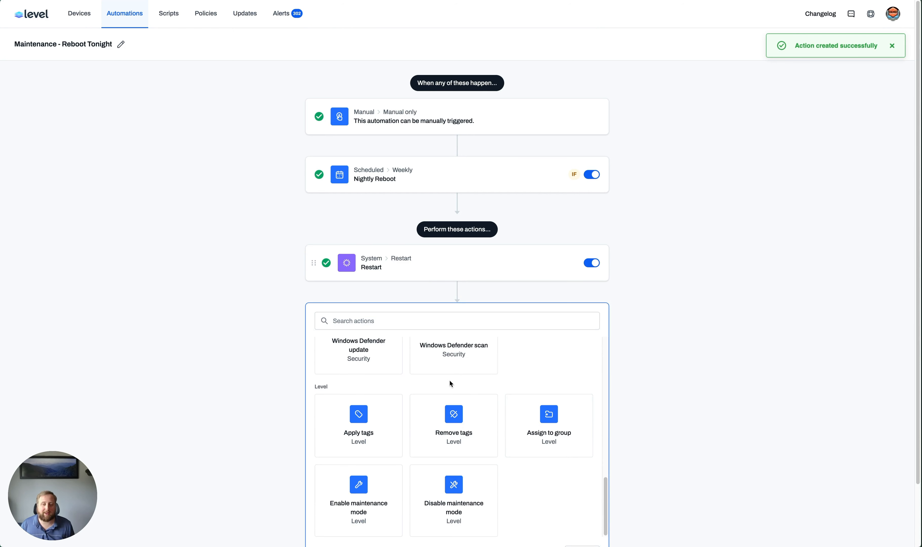
pyautogui.click(454, 414)
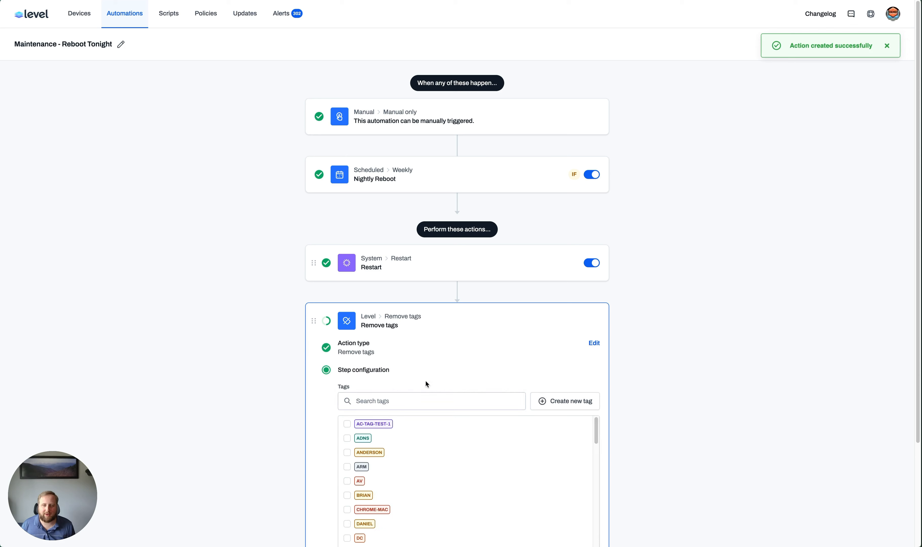
pyautogui.click(400, 402)
pyautogui.write('reboot')
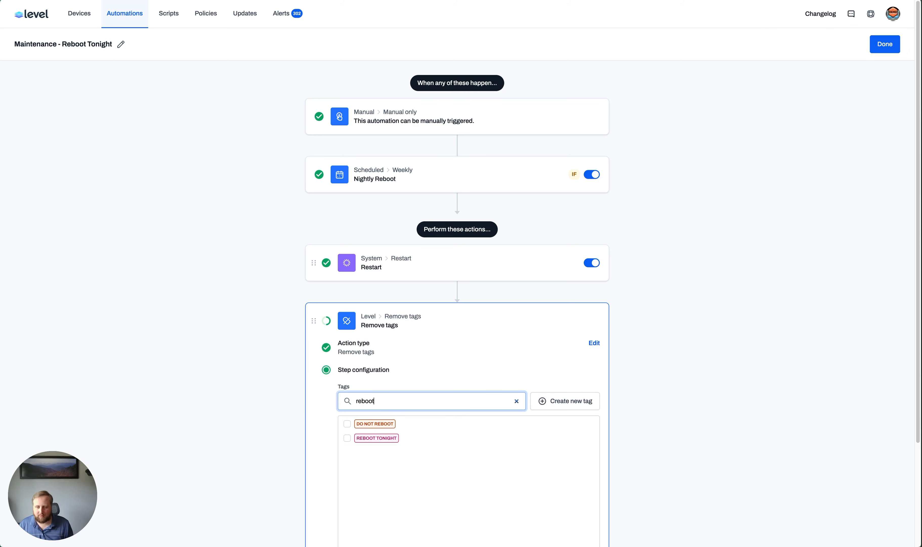
pyautogui.click(357, 437)
# Name the tag removal action "Remove Reboot Tag", save it and finish editing the automation.
pyautogui.scroll(-3, 486, 434)
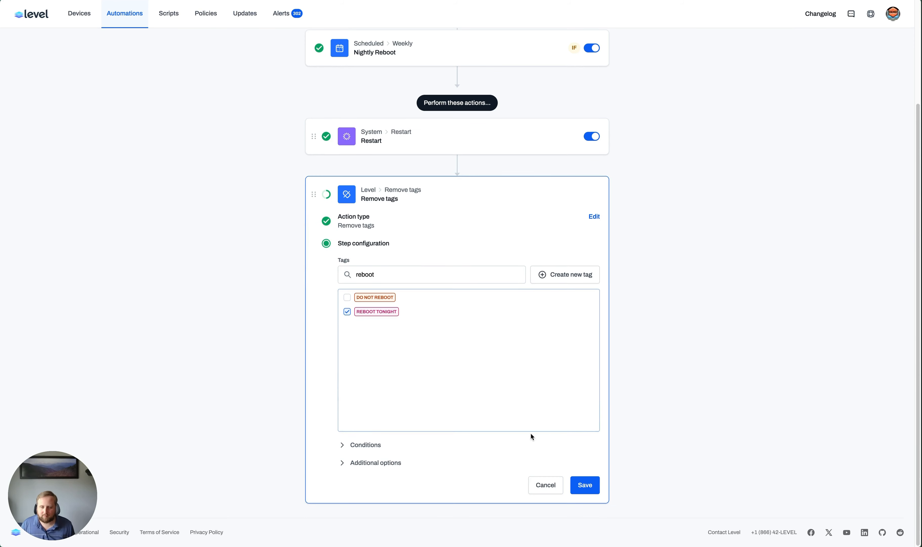
pyautogui.click(378, 464)
pyautogui.click(390, 487)
pyautogui.write('Remove R')
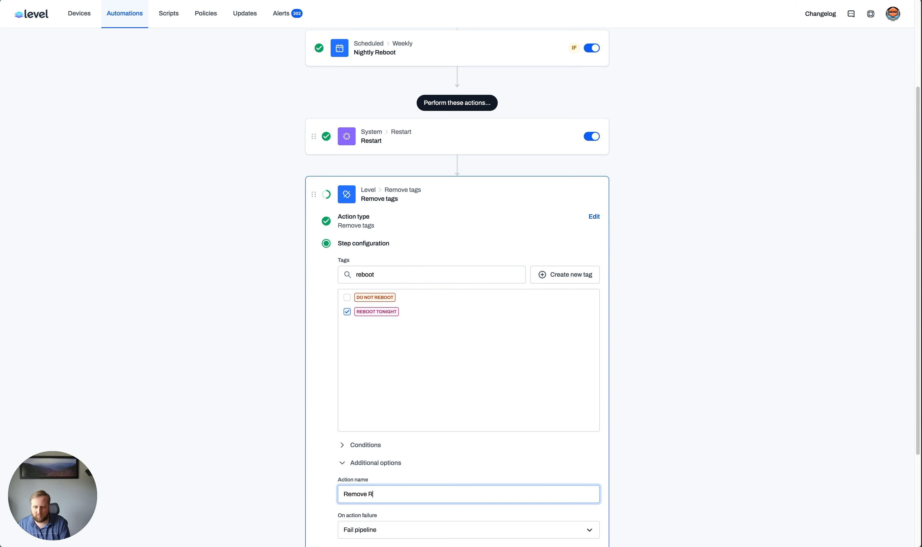
pyautogui.write('eboot Tasg')
pyautogui.press('BackSpace')
pyautogui.write('g')
pyautogui.press('Return')
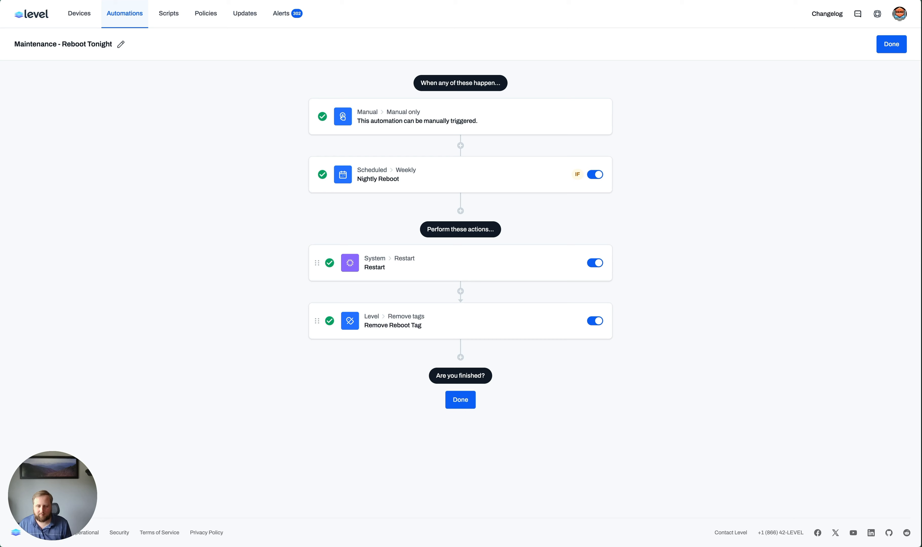
pyautogui.click(463, 399)
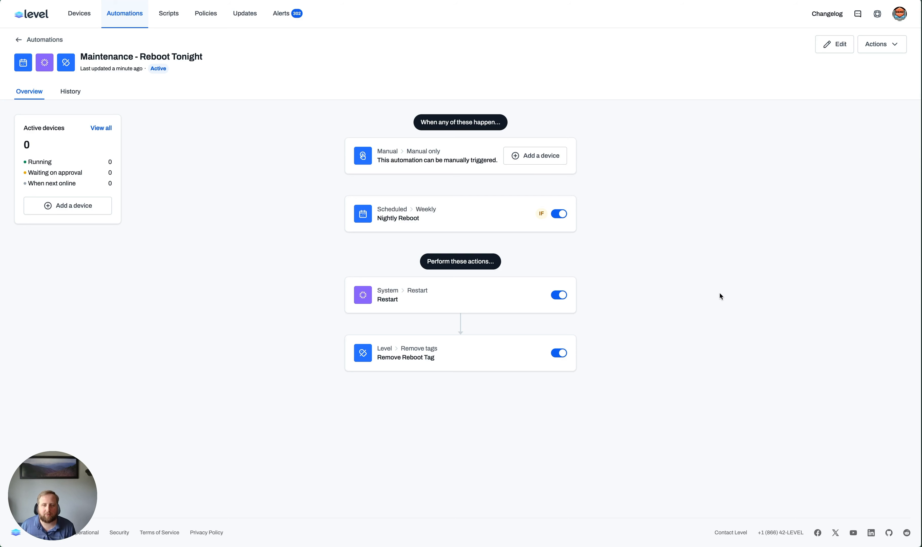
# Review the Nightly Reboot trigger's step details and tag condition, then close the details.
pyautogui.click(468, 225)
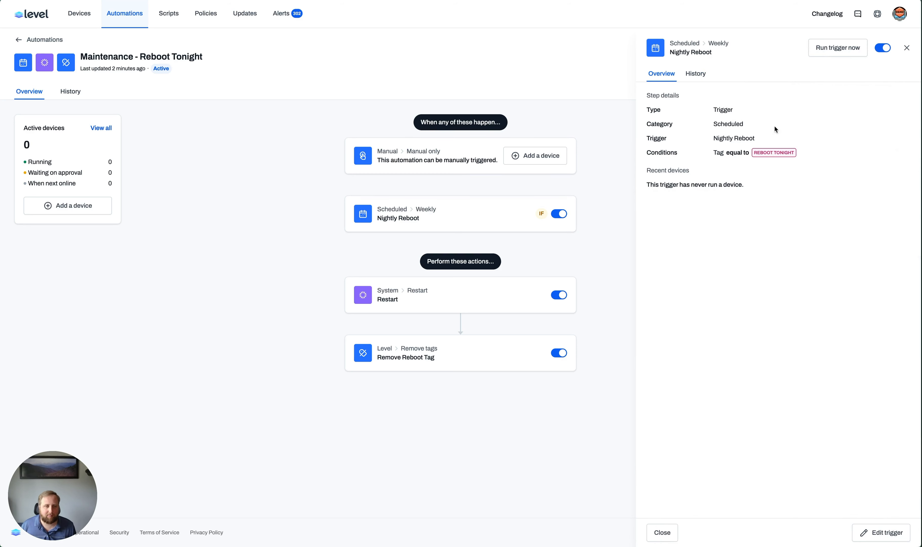
pyautogui.moveTo(717, 119); pyautogui.dragTo(799, 180)
pyautogui.click(747, 111)
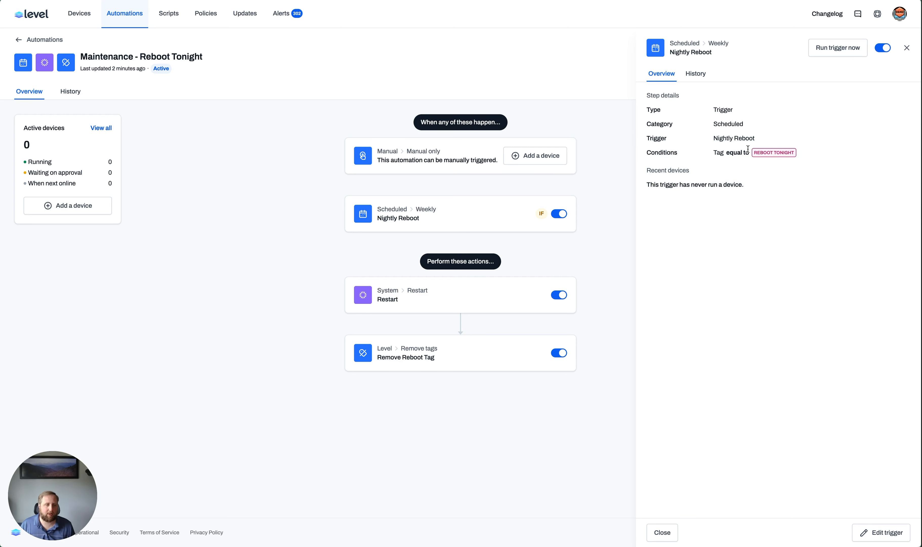
pyautogui.moveTo(721, 152); pyautogui.dragTo(804, 151)
pyautogui.click(804, 150)
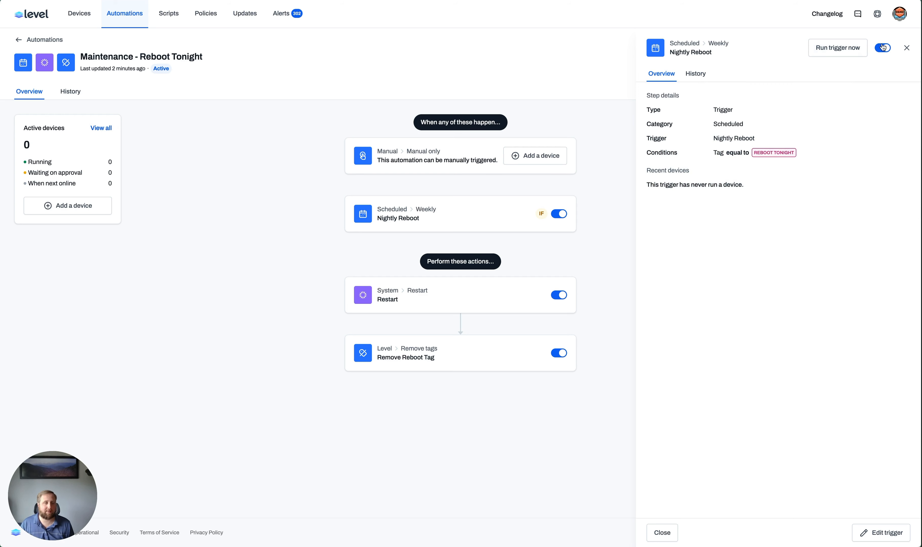
pyautogui.click(907, 47)
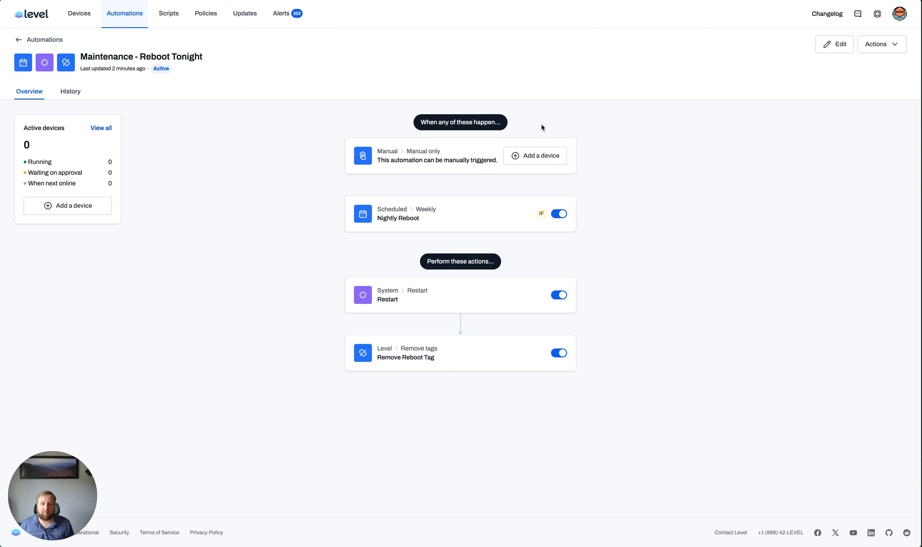
# Create a new automation named "Maintenance - Ask User To Reboot".
pyautogui.click(128, 19)
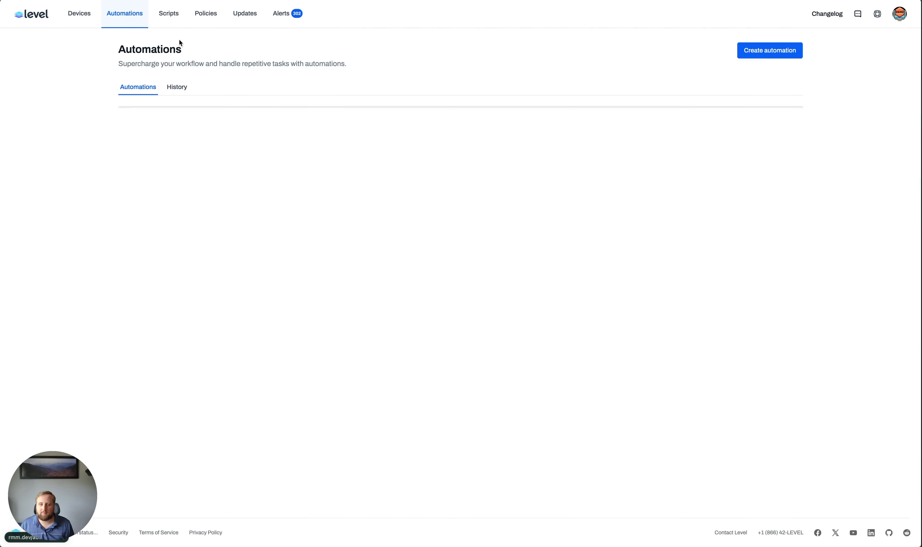
pyautogui.click(771, 51)
pyautogui.write('Maintenance - Ask')
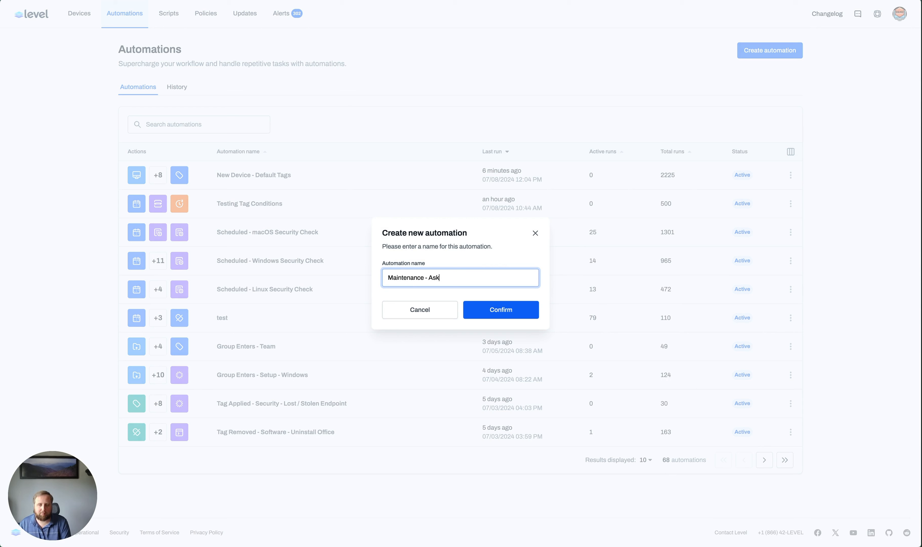
pyautogui.write(' User To Reboot')
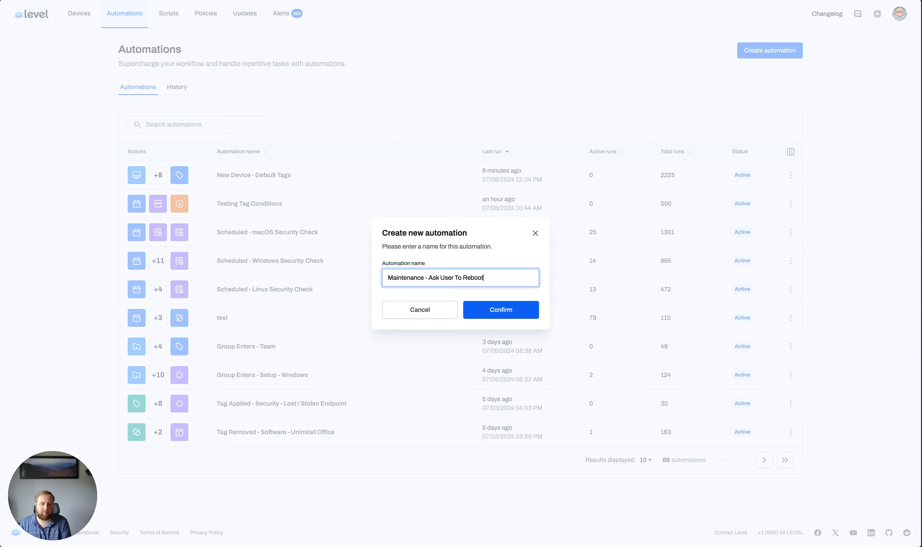
pyautogui.press('Return')
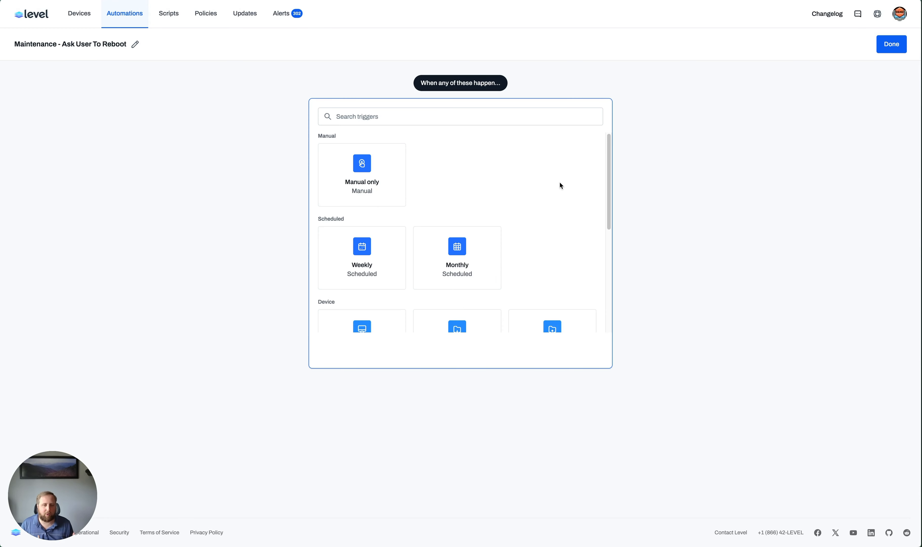
# Choose the Tag applied trigger and create a new red tag named "Reboot".
pyautogui.scroll(-5, 569, 200)
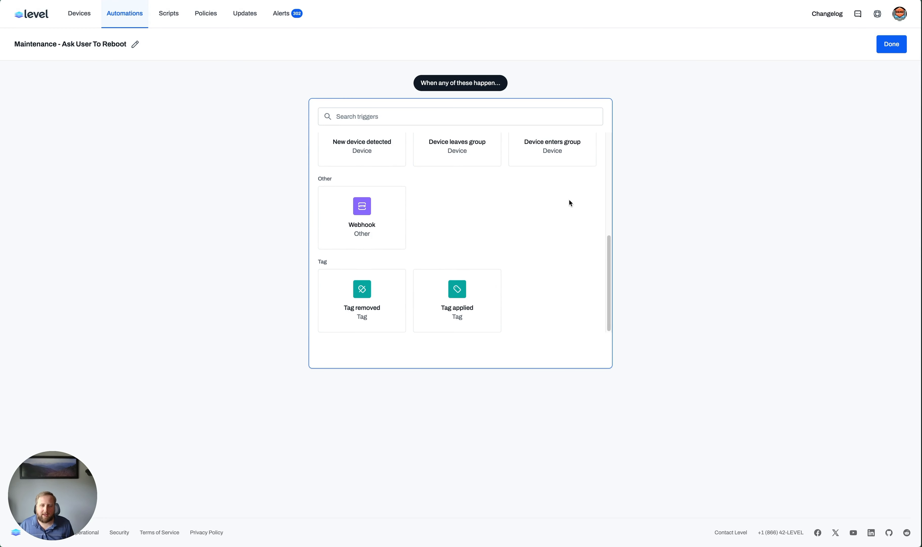
pyautogui.click(445, 312)
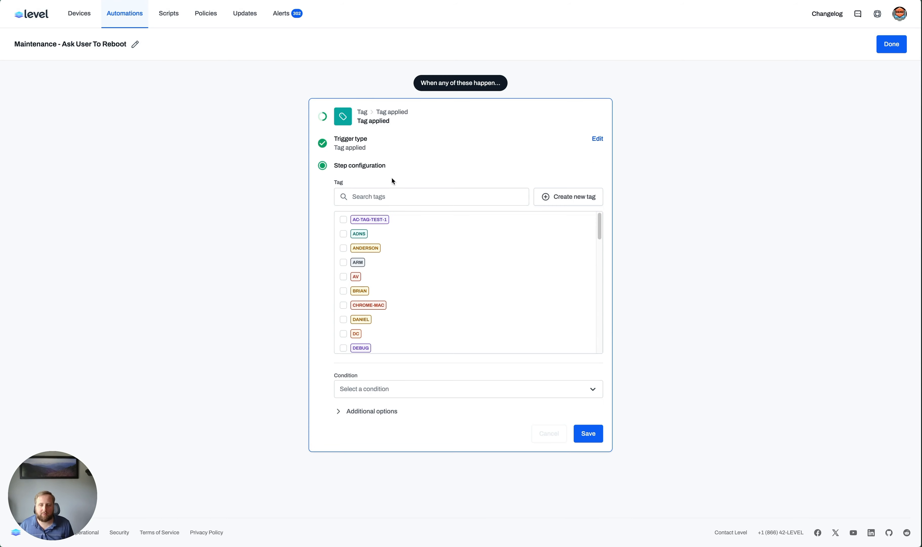
pyautogui.click(546, 196)
pyautogui.click(411, 296)
pyautogui.click(412, 262)
pyautogui.write('Reboot')
pyautogui.press('Return')
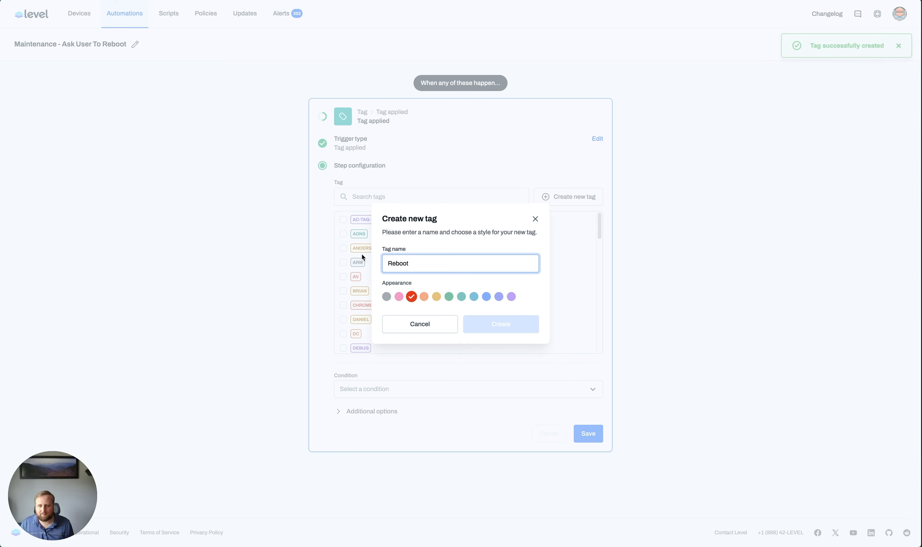
# Select the Reboot tag for the trigger and set its condition to All devices.
pyautogui.click(377, 196)
pyautogui.write('reboot')
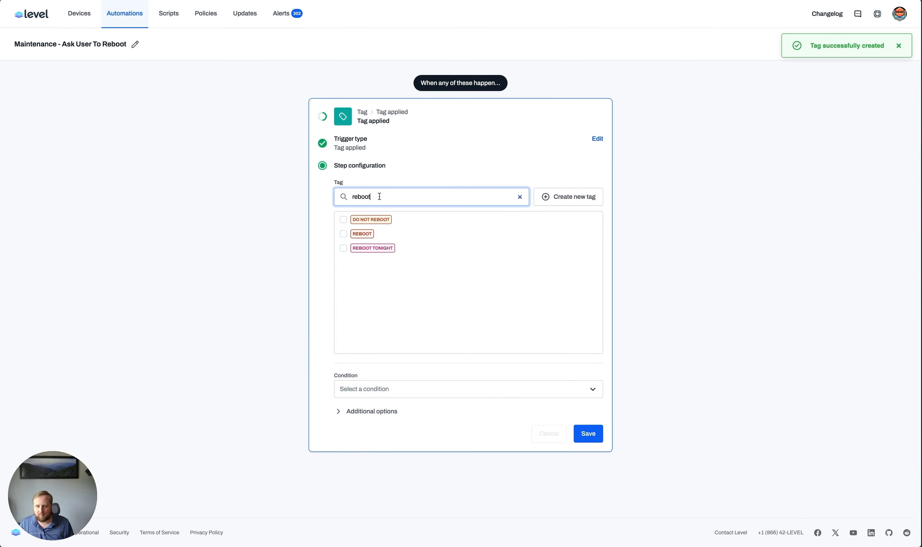
pyautogui.click(343, 233)
pyautogui.click(399, 389)
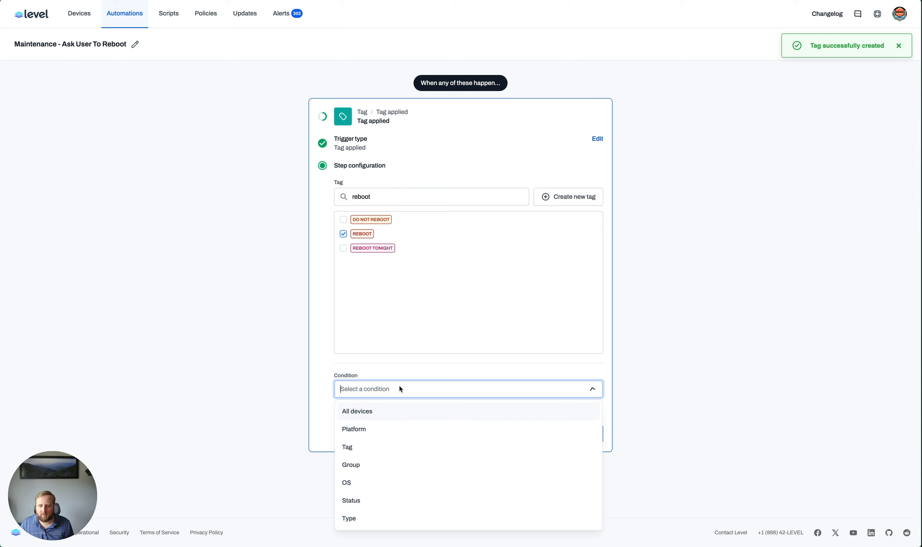
pyautogui.click(390, 415)
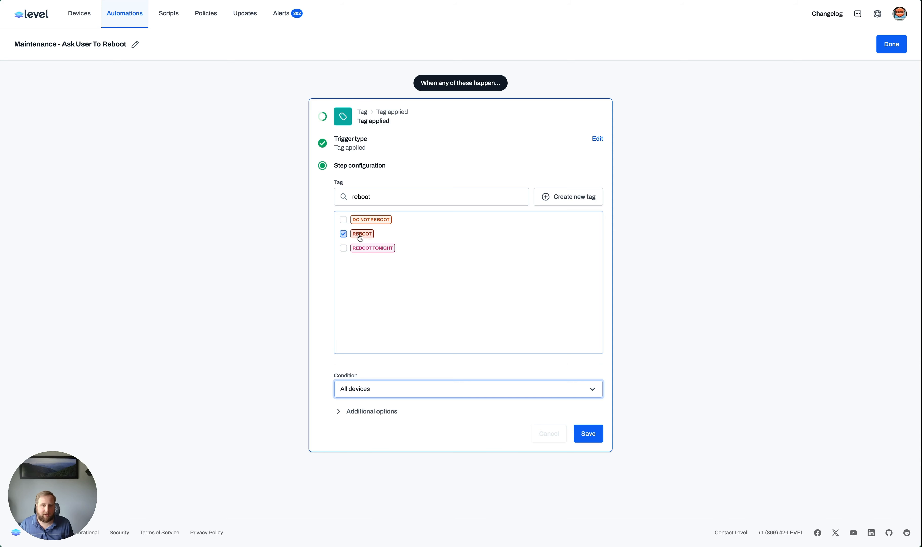
# Name the trigger "Reboot Device" and save it.
pyautogui.click(364, 414)
pyautogui.click(398, 442)
pyautogui.write('Reboot DE')
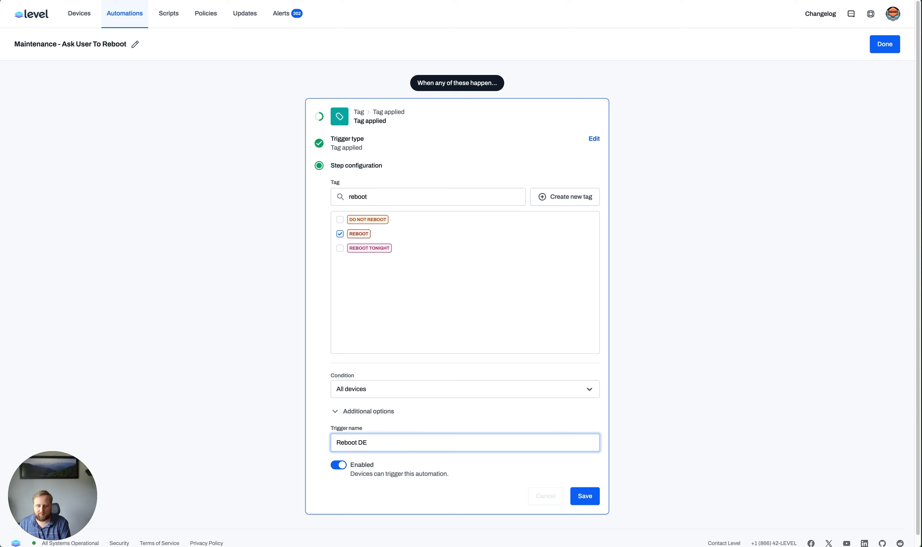
pyautogui.write('viceice')
pyautogui.press('Return')
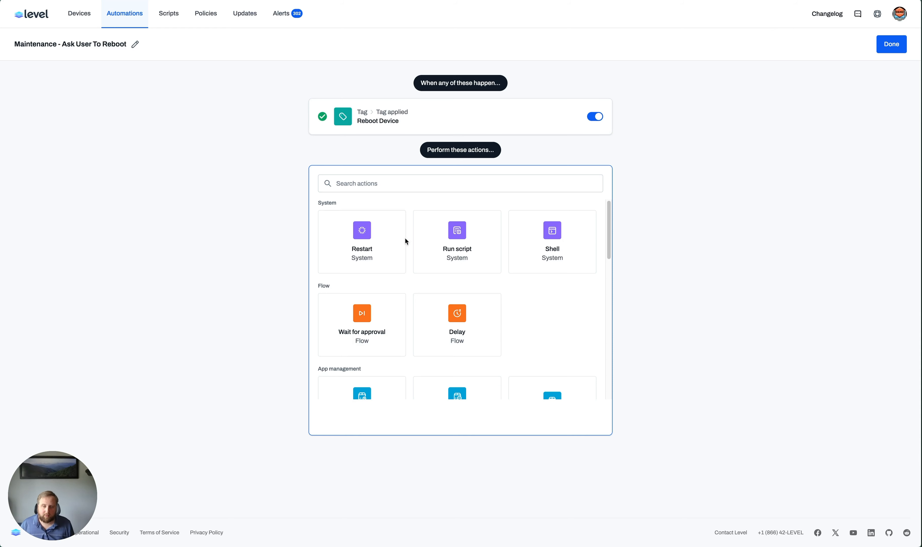
# Add a User approval action asking "Your computer needs to be restarted to finish installing updates. Would you like to reboot now?".
pyautogui.scroll(-5, 413, 344)
pyautogui.scroll(-3, 412, 343)
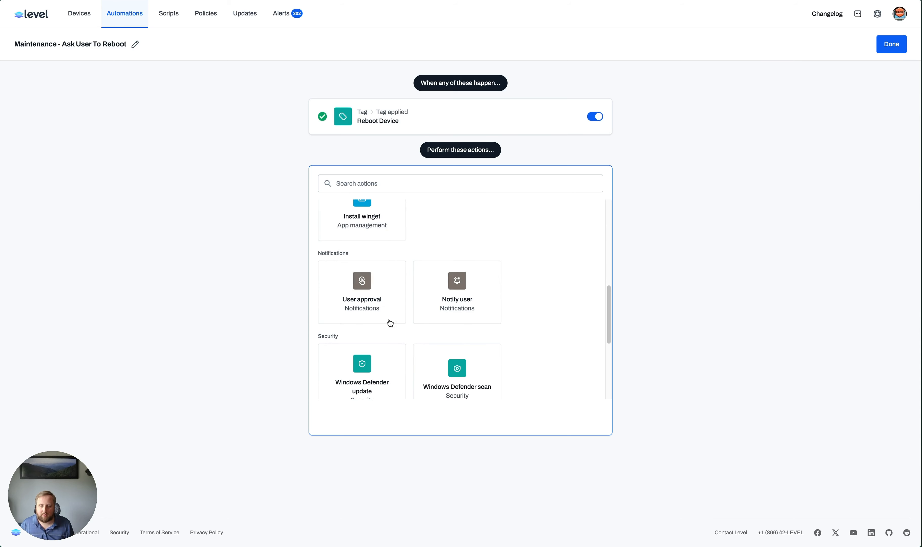
pyautogui.click(388, 319)
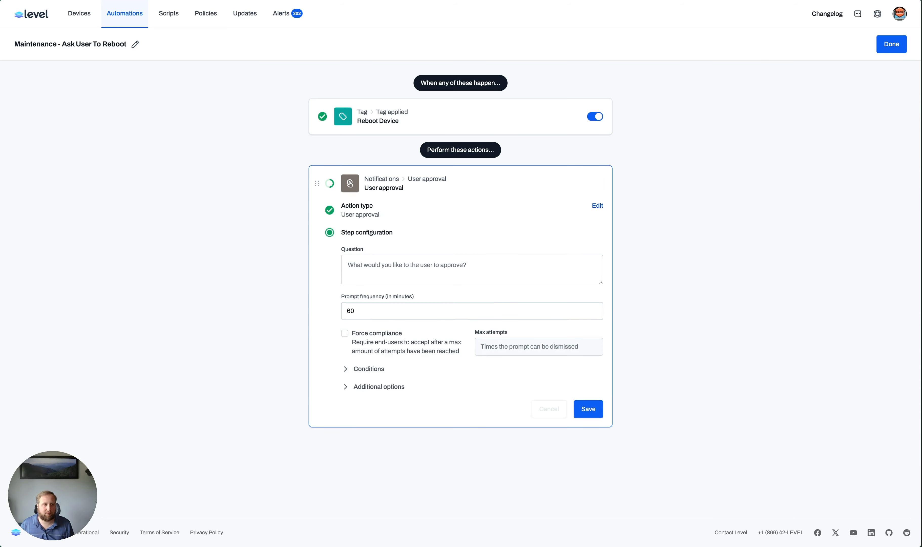
pyautogui.click(491, 262)
pyautogui.write('Your computer needs to be restarted to finish installing updates. Would you like to reboot now?')
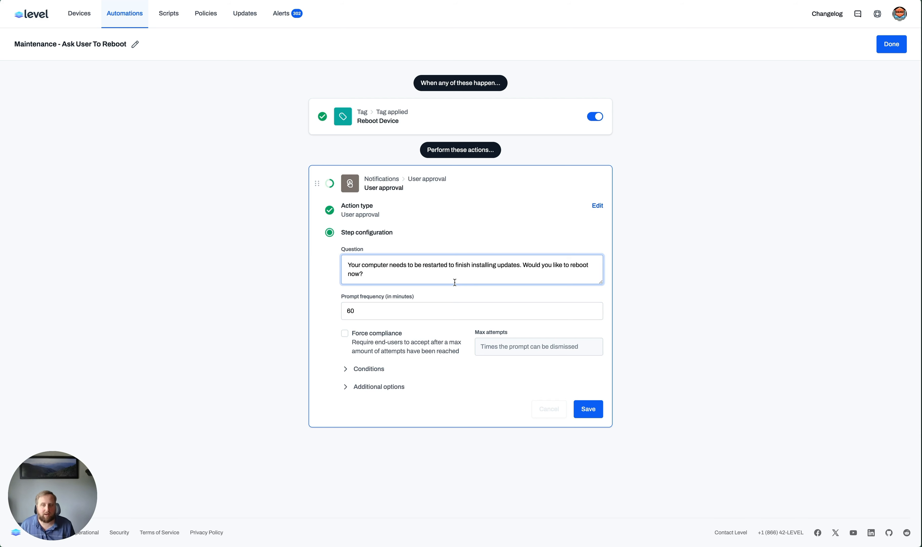
# Enable force compliance with a maximum of 3 attempts for the user approval action and save it.
pyautogui.click(443, 311)
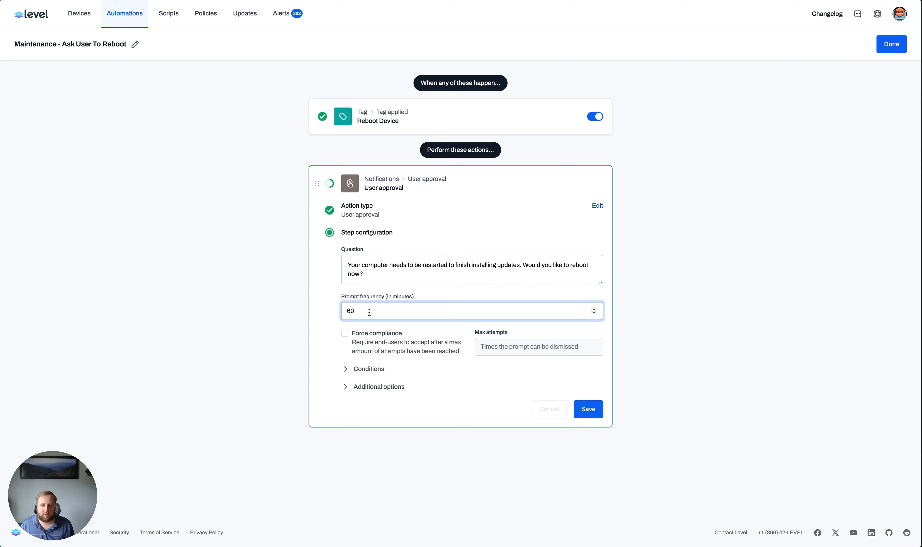
pyautogui.click(382, 335)
pyautogui.click(539, 346)
pyautogui.write('3')
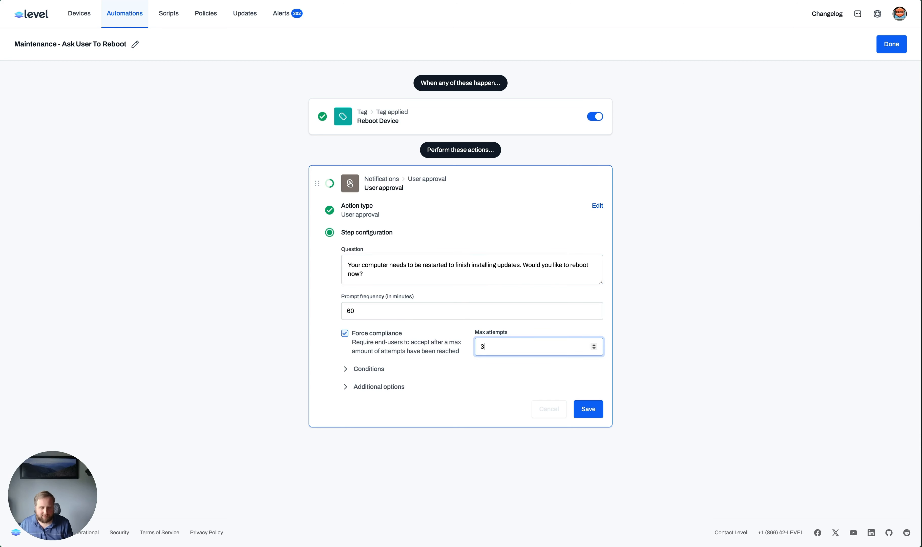
pyautogui.click(644, 328)
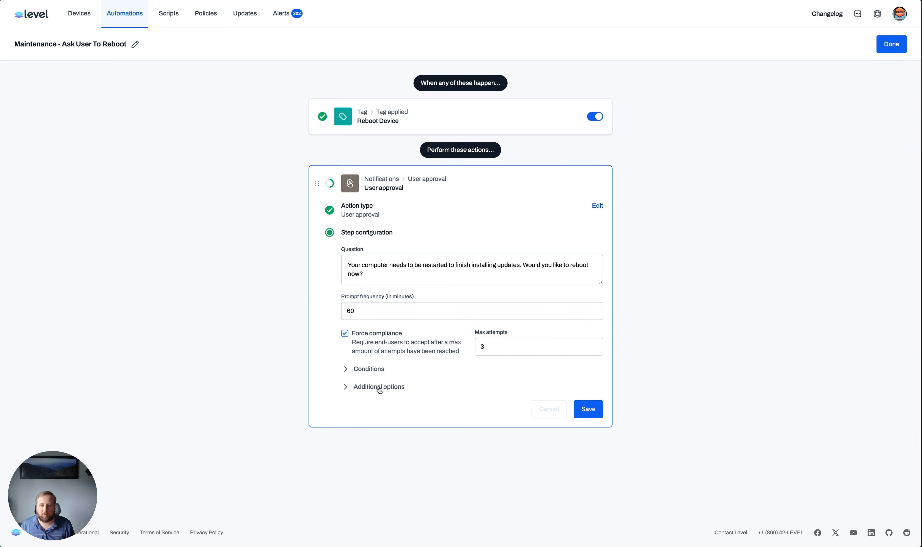
pyautogui.click(599, 412)
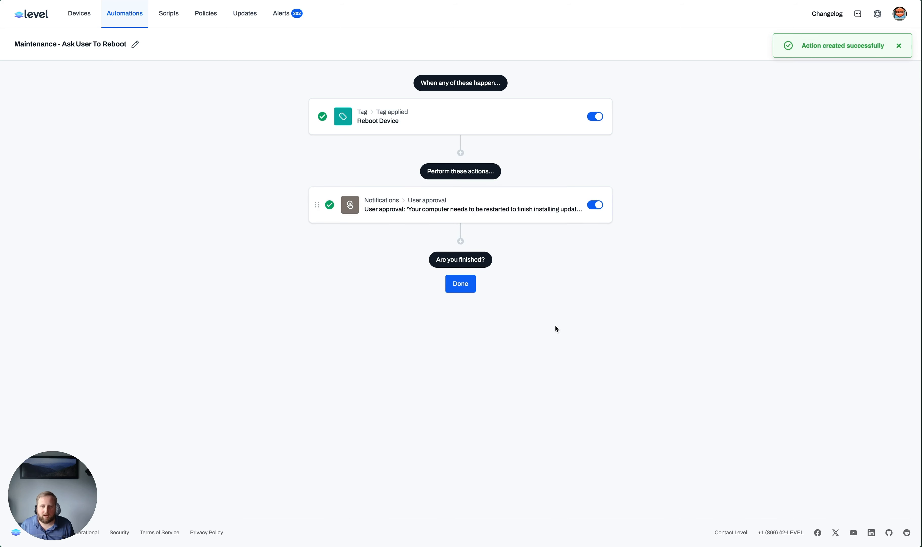
# Rename the saved user approval action "Ask user for approval" and save the change.
pyautogui.click(464, 200)
pyautogui.click(388, 407)
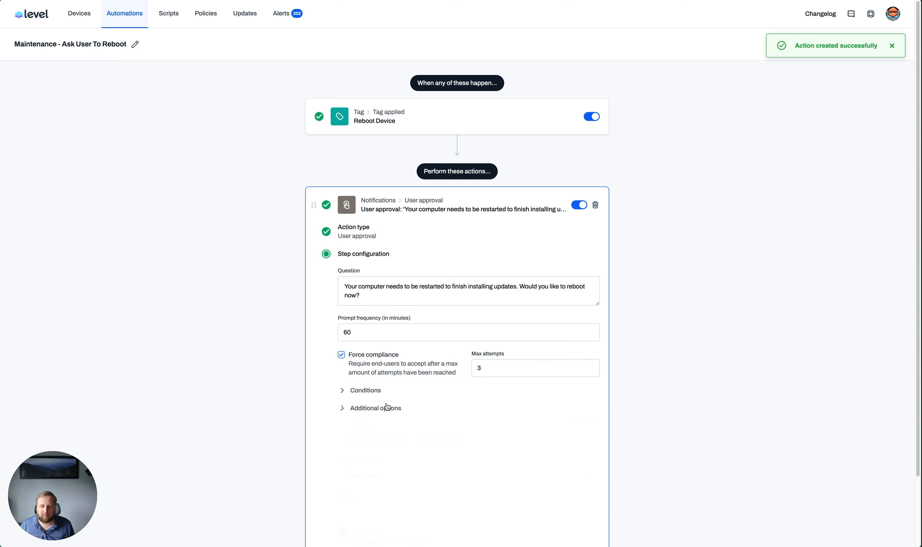
pyautogui.click(430, 444)
pyautogui.write('Ask user for approval')
pyautogui.press('Return')
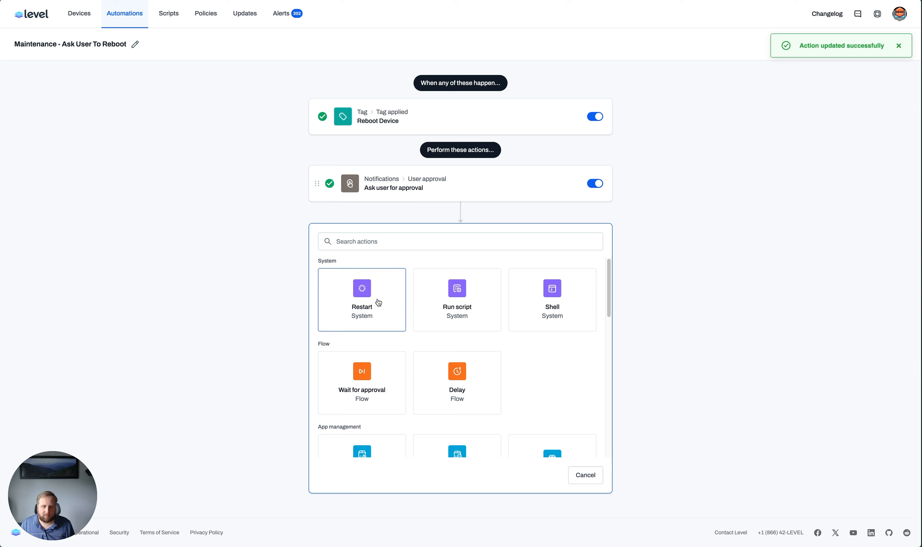
# Add and save a System Restart action after the approval, followed by a Remove tags action.
pyautogui.click(395, 306)
pyautogui.click(588, 374)
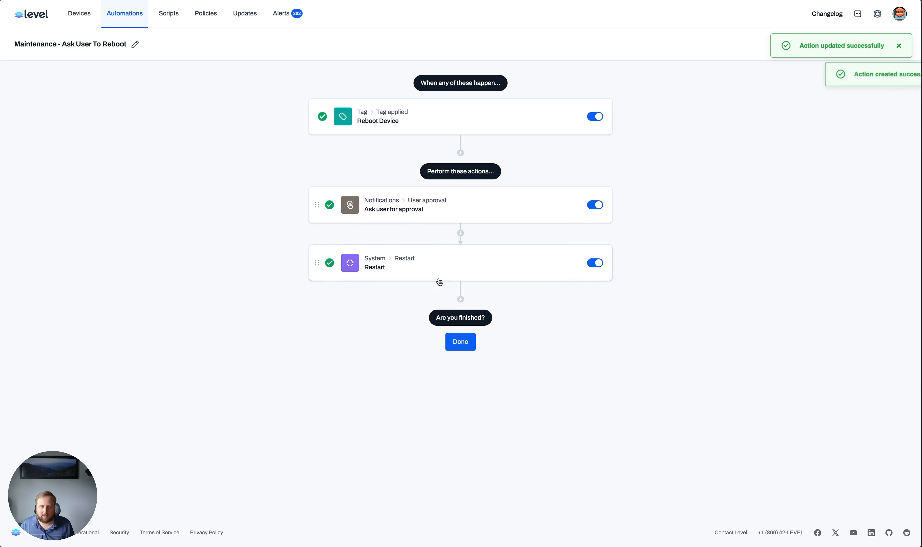
pyautogui.click(461, 297)
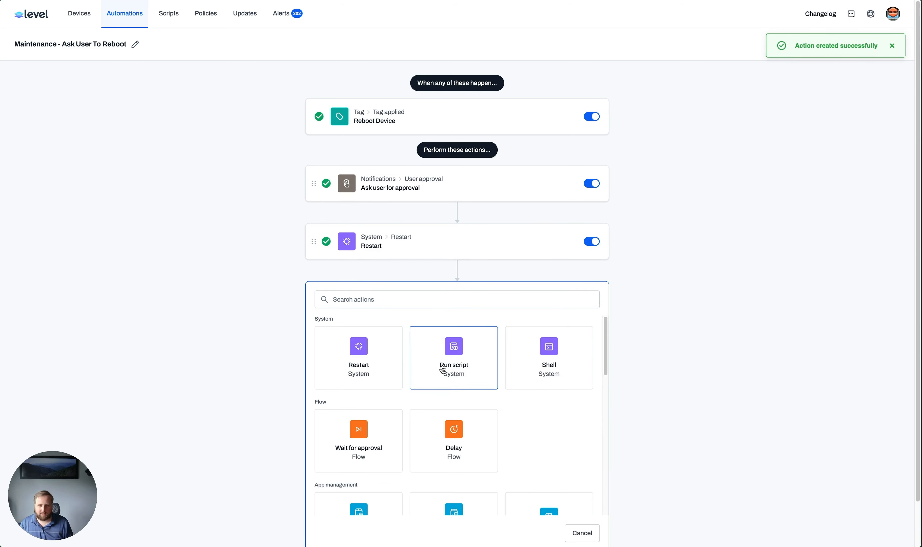
pyautogui.click(437, 304)
pyautogui.write('remove')
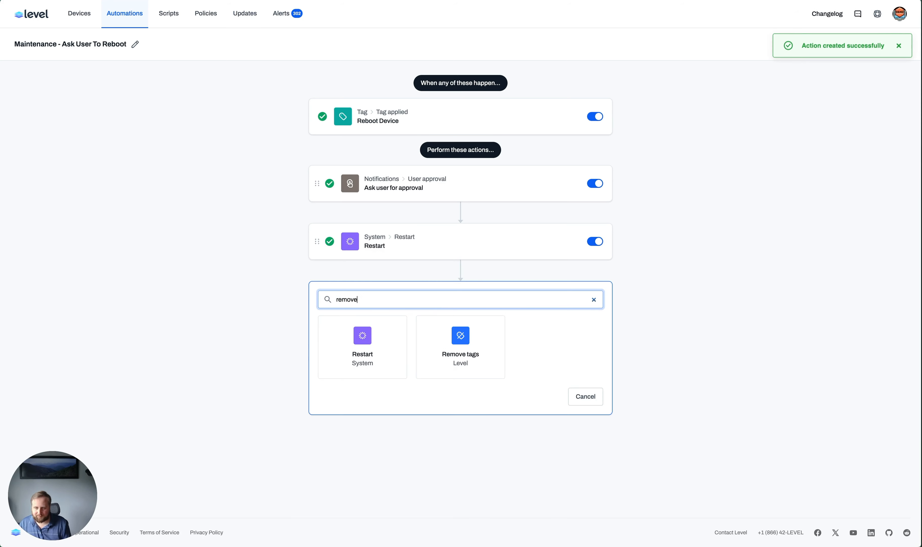
pyautogui.press('Return')
# Select the Reboot tag for removal and name the action "Remove Reboot Tag".
pyautogui.click(443, 379)
pyautogui.write('reboot')
pyautogui.click(347, 416)
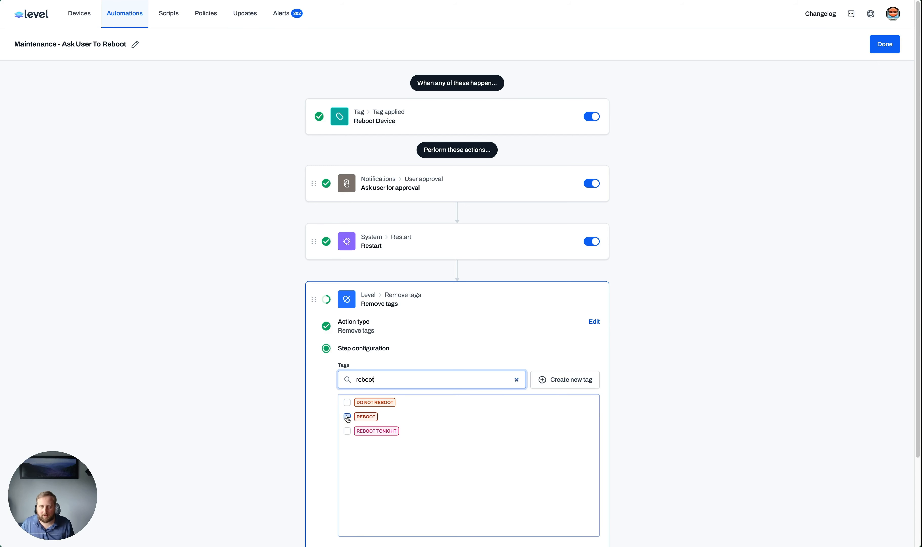
pyautogui.scroll(-3, 617, 402)
pyautogui.click(354, 444)
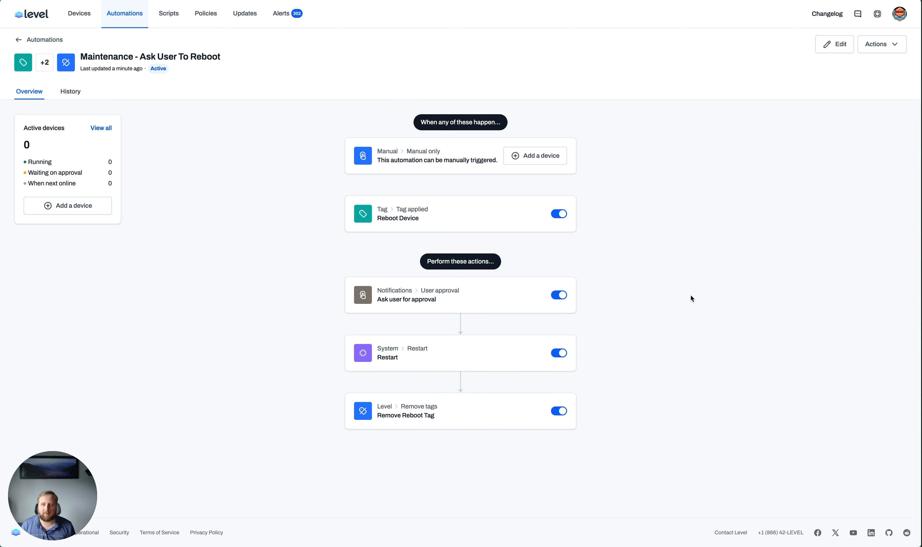
# Open the Avengers device from the device list and assign the Reboot tag to it.
pyautogui.click(80, 14)
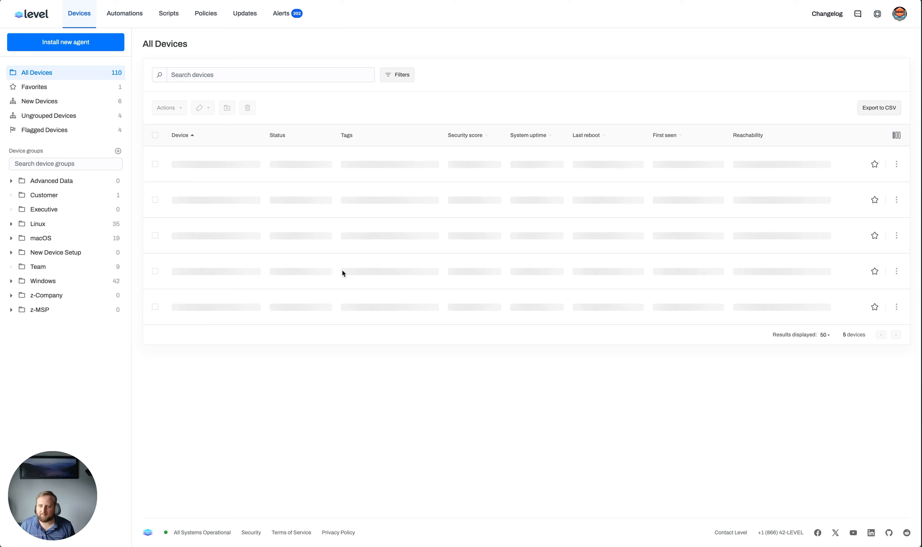
pyautogui.click(233, 223)
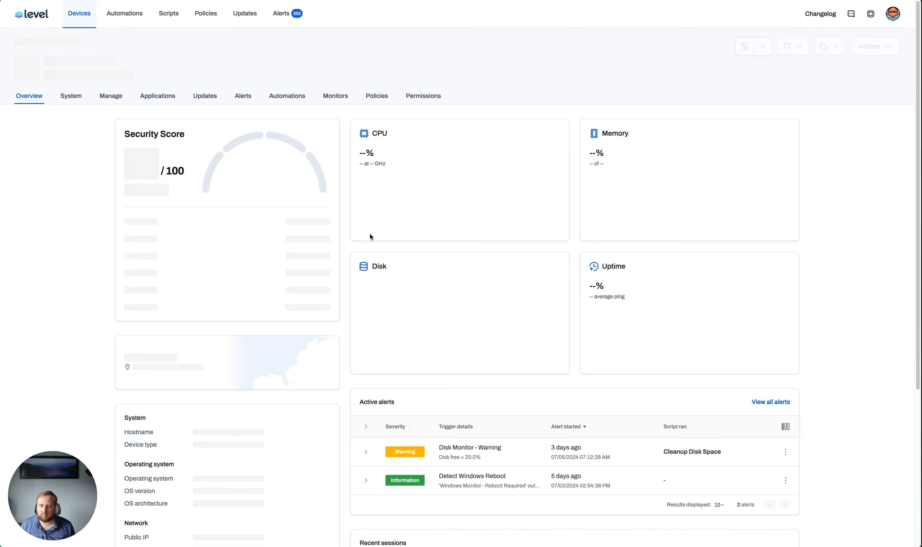
pyautogui.click(824, 46)
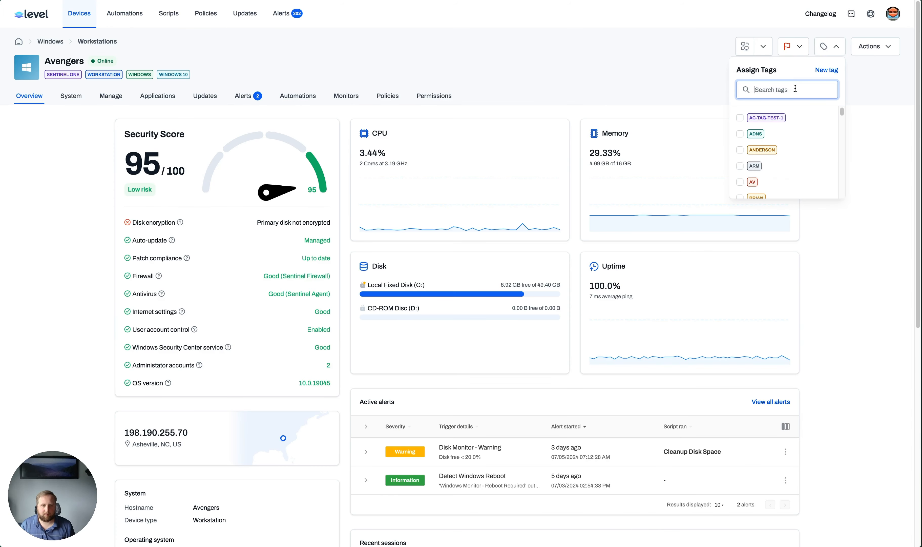
pyautogui.write('reboot')
pyautogui.click(740, 134)
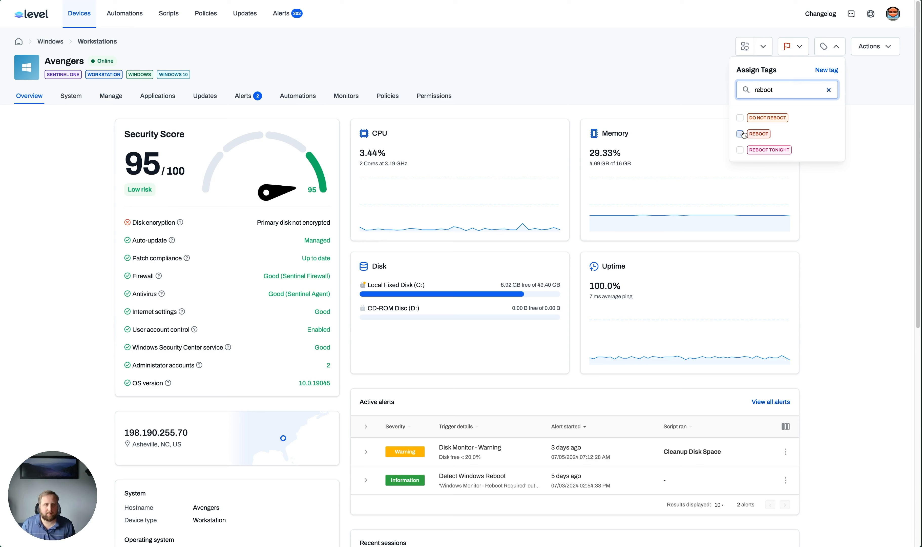
pyautogui.click(861, 246)
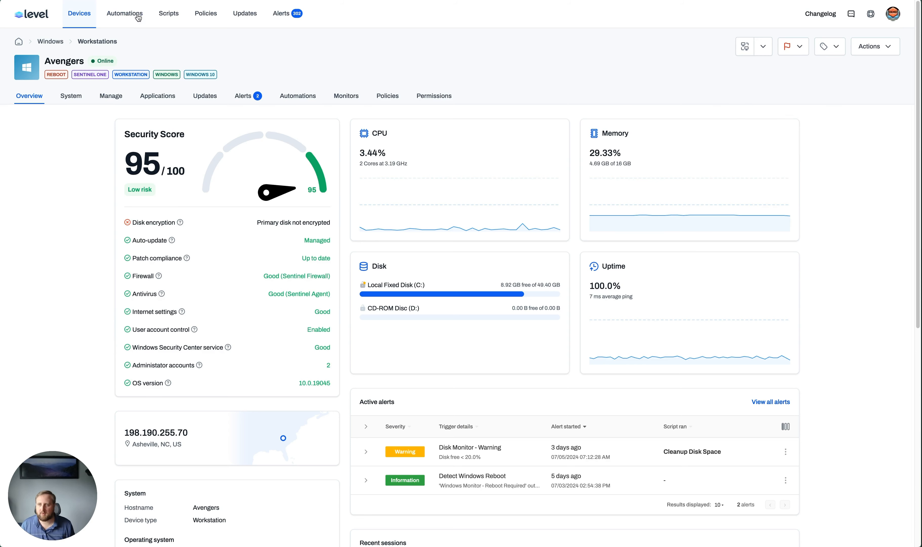
# Search the automations for "reboot" and open Maintenance - Ask User To Reboot.
pyautogui.click(116, 15)
pyautogui.click(223, 124)
pyautogui.write('reboot')
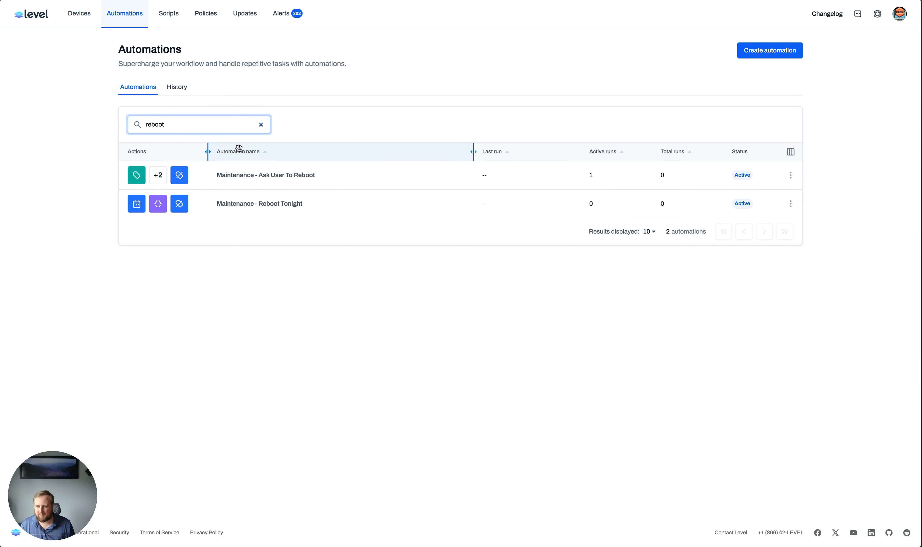
pyautogui.click(257, 177)
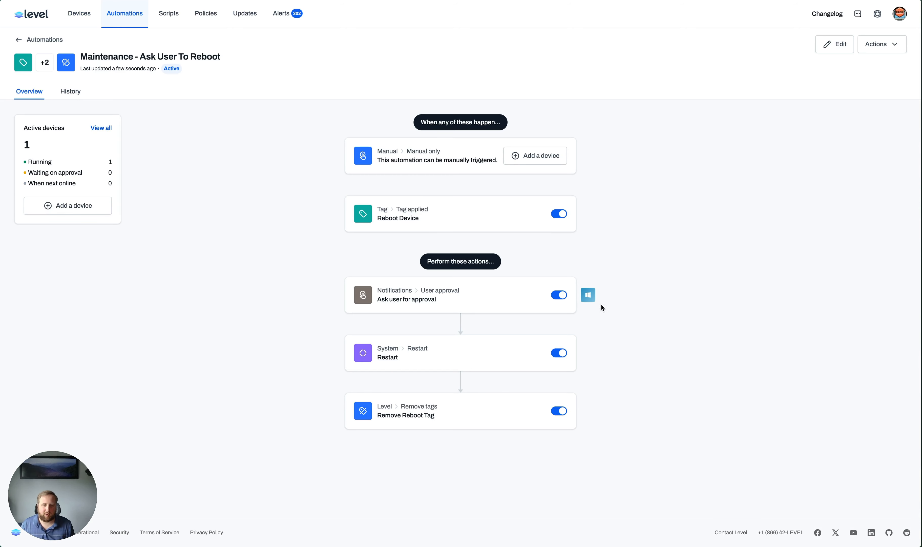
# Open the Avengers run's details and examine the output of the Ask user for approval step.
pyautogui.click(588, 295)
pyautogui.click(759, 203)
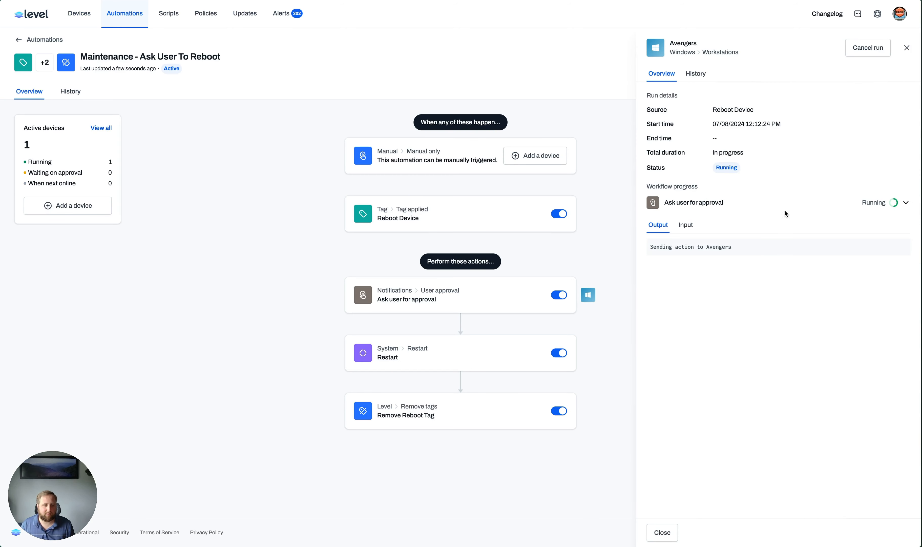
pyautogui.moveTo(656, 258); pyautogui.dragTo(732, 257)
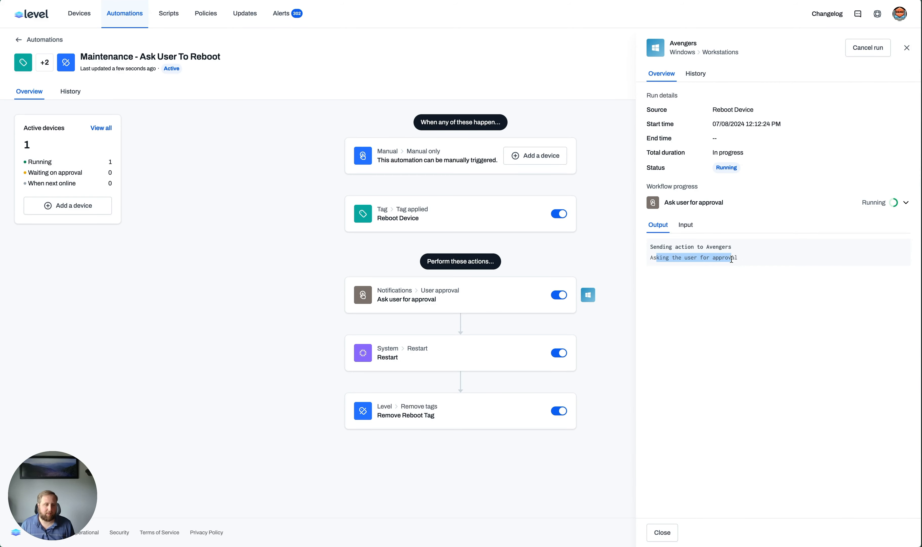
# Delay the reboot prompt in a remote session on Avengers and check the automation run's output.
pyautogui.click(655, 48)
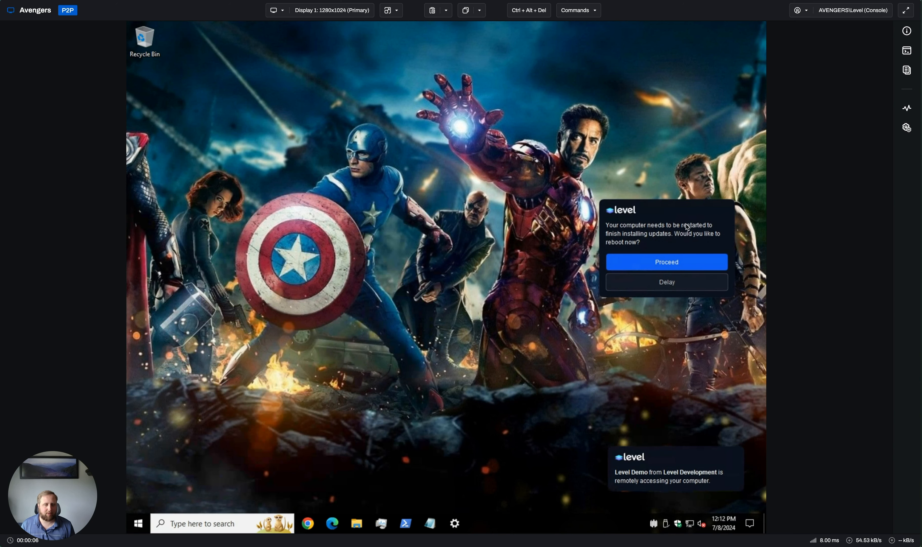
pyautogui.click(689, 289)
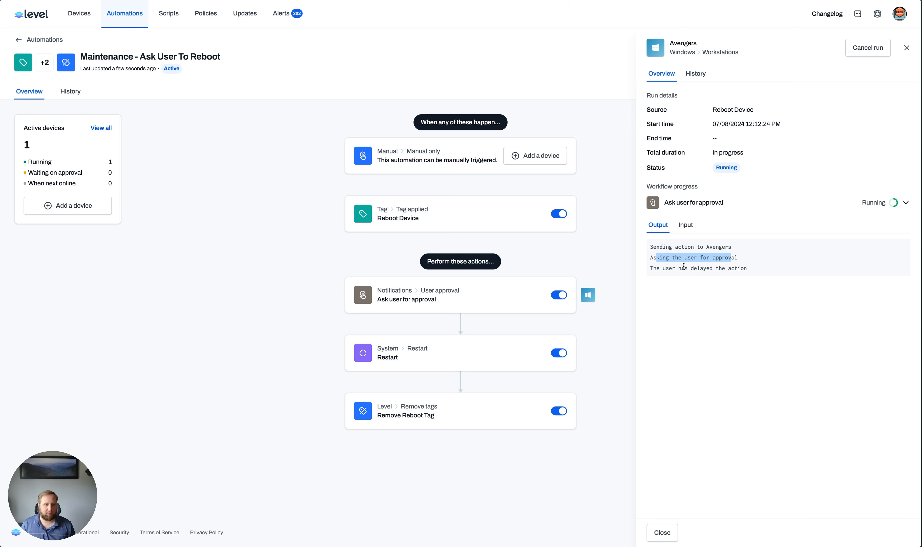
pyautogui.moveTo(683, 267); pyautogui.dragTo(748, 268)
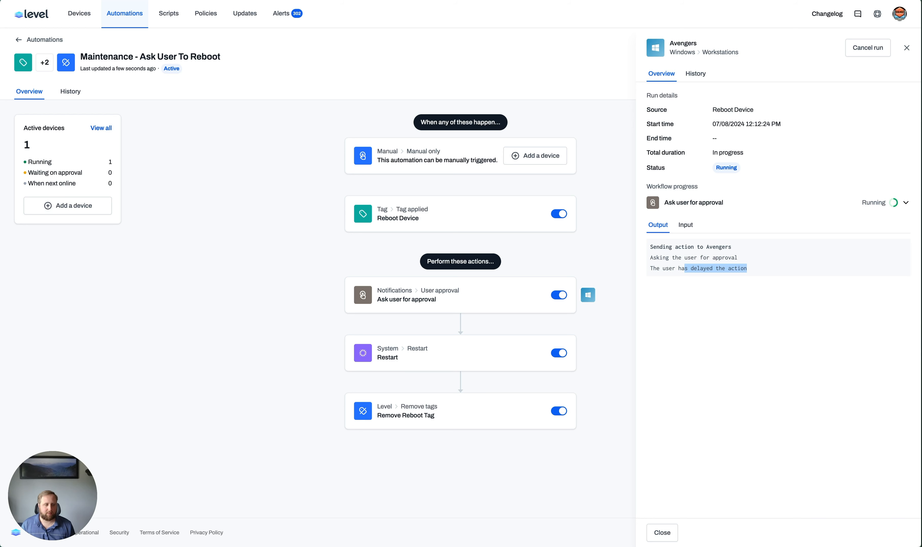